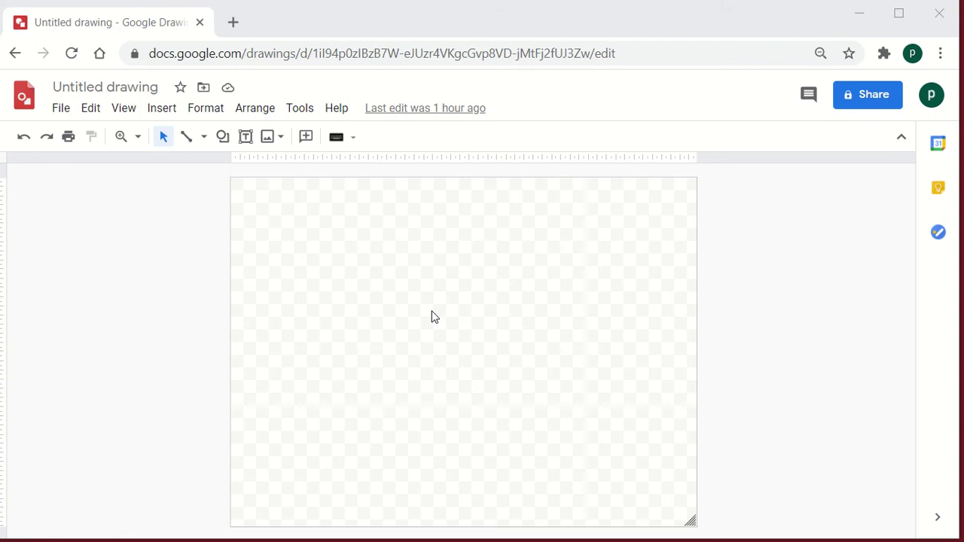
# Rename the untitled drawing as "Image".
pyautogui.click(76, 89)
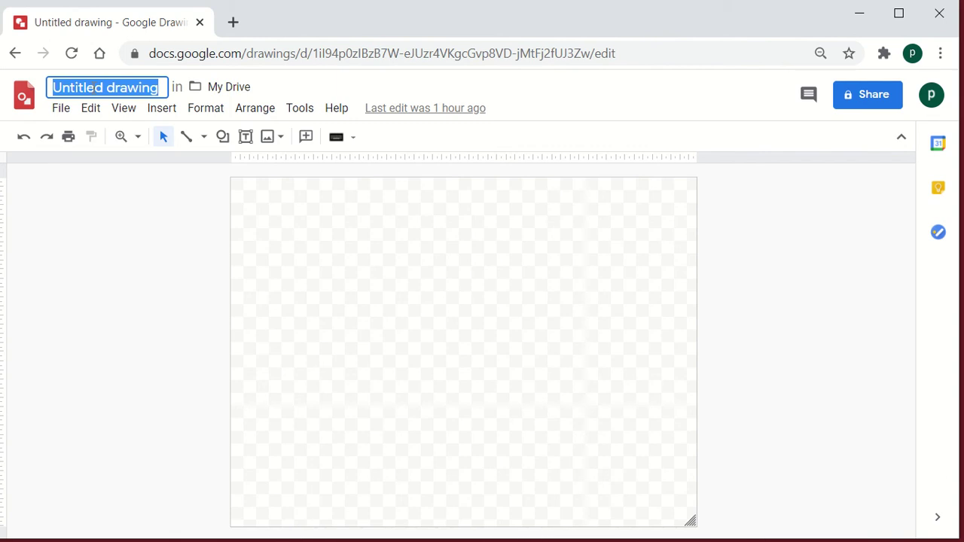
pyautogui.write('Im')
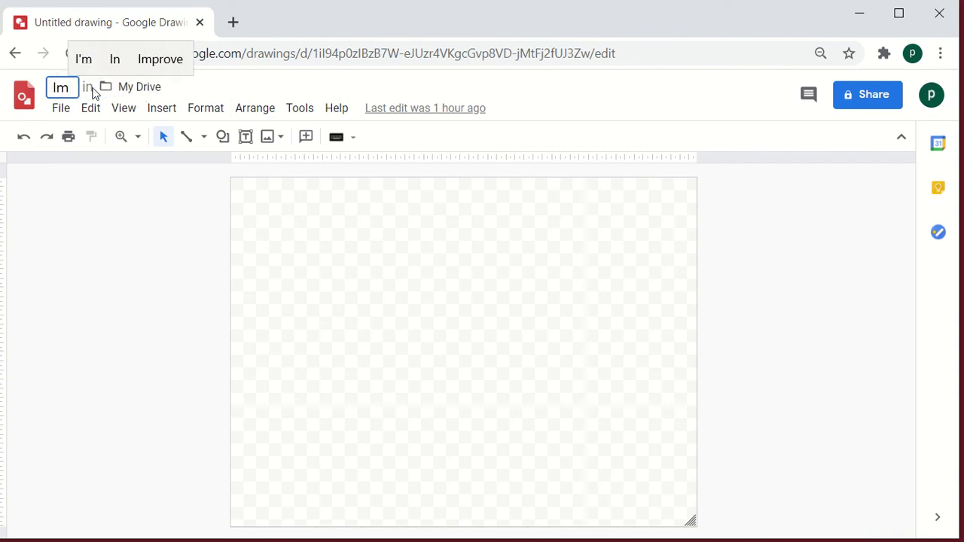
pyautogui.press('BackSpace')
pyautogui.write('ma')
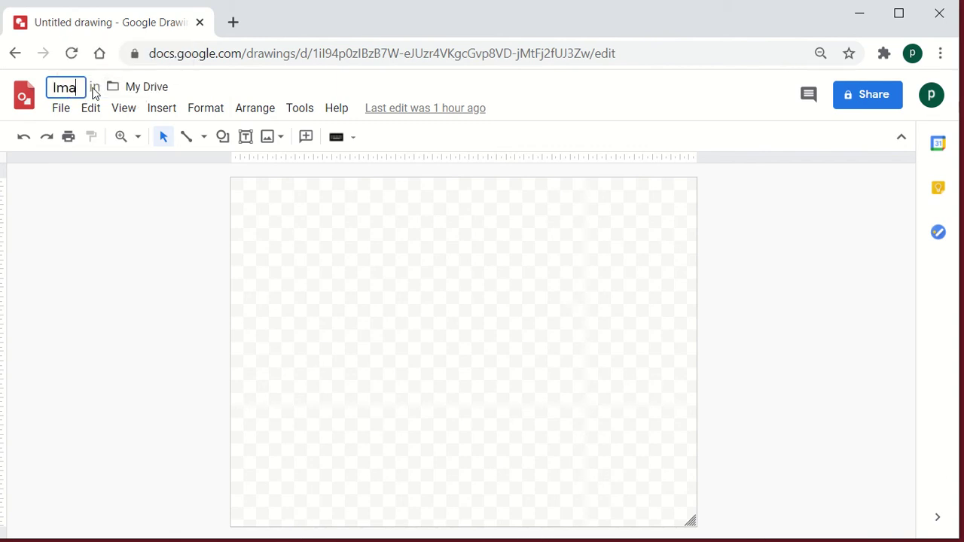
pyautogui.write('ge')
pyautogui.click(346, 219)
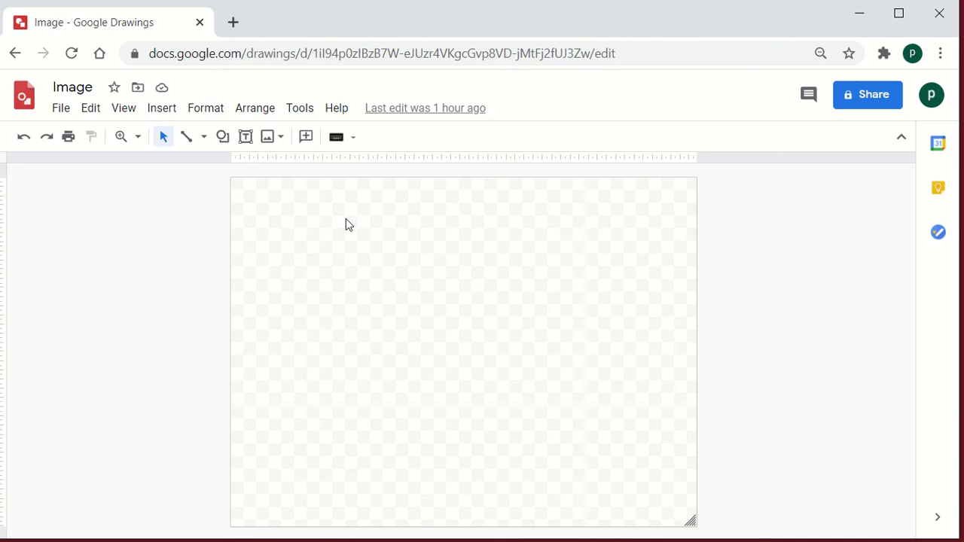
pyautogui.click(281, 139)
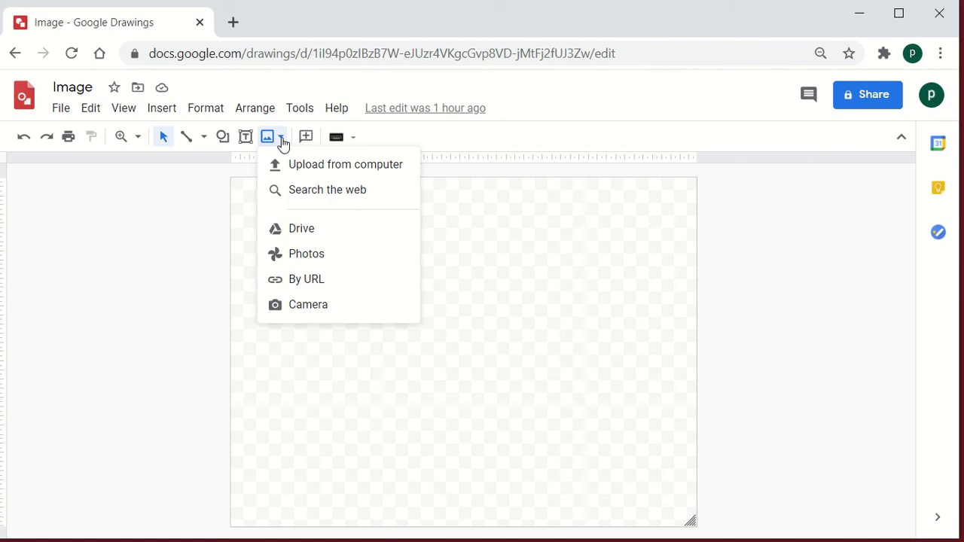
pyautogui.click(306, 195)
pyautogui.click(816, 155)
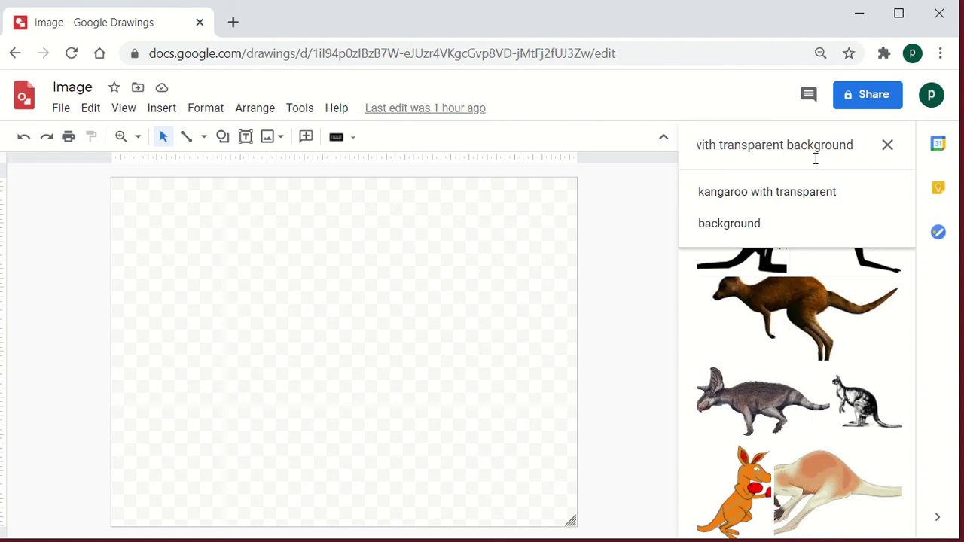
pyautogui.click(886, 151)
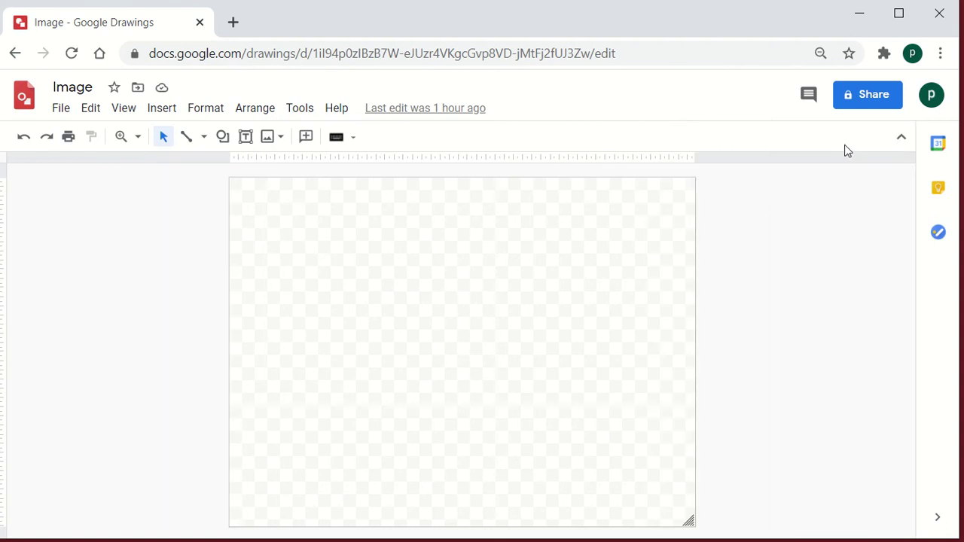
# Search the web for "world map" images, replacing the previous kangaroo query.
pyautogui.click(281, 140)
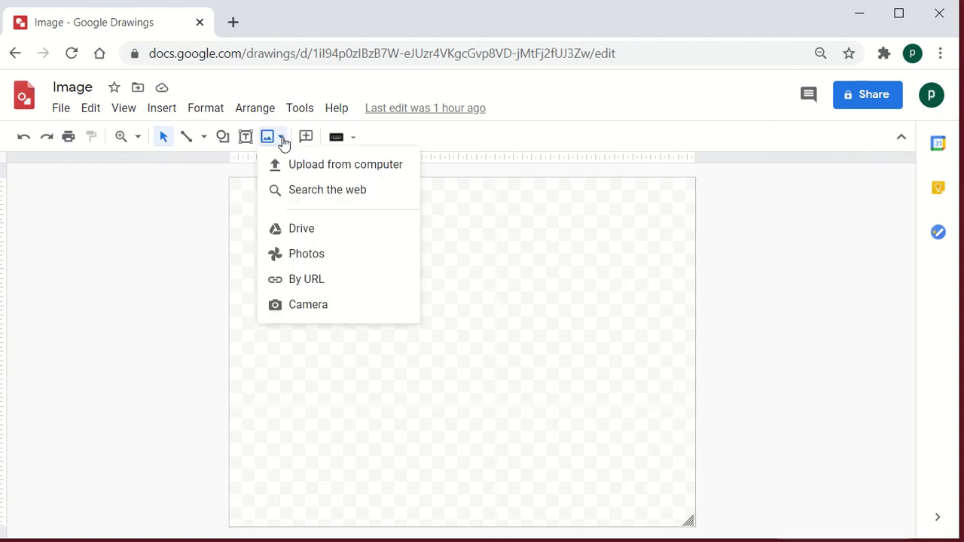
pyautogui.click(308, 194)
pyautogui.click(807, 164)
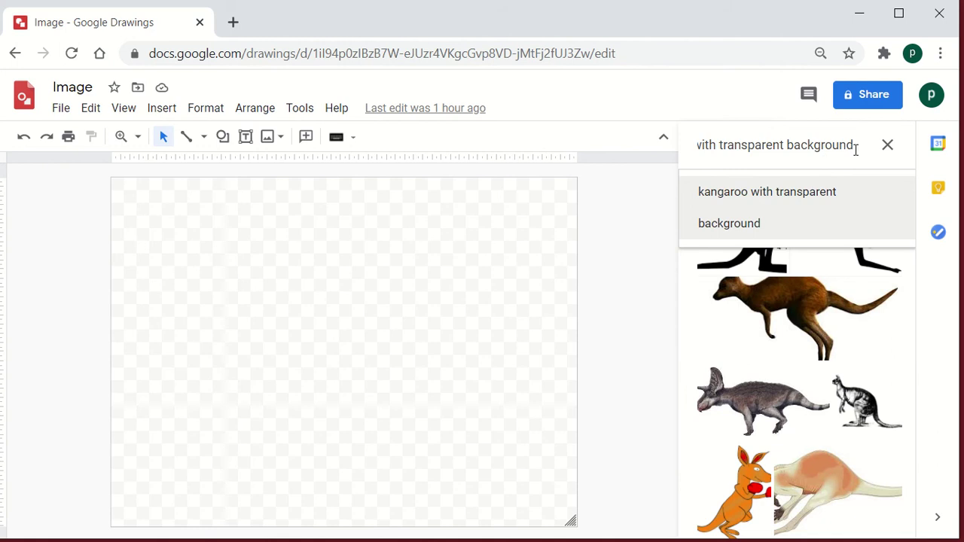
pyautogui.press('BackSpace')
pyautogui.press('BackSpace')
pyautogui.press('BackSpace')
pyautogui.press('BackSpace')
pyautogui.press('BackSpace')
pyautogui.press('BackSpace')
pyautogui.press('BackSpace')
pyautogui.press('BackSpace')
pyautogui.press('BackSpace')
pyautogui.press('BackSpace')
pyautogui.press('BackSpace')
pyautogui.press('BackSpace')
pyautogui.press('BackSpace')
pyautogui.press('BackSpace')
pyautogui.press('BackSpace')
pyautogui.press('BackSpace')
pyautogui.press('BackSpace')
pyautogui.press('BackSpace')
pyautogui.press('BackSpace')
pyautogui.press('BackSpace')
pyautogui.press('BackSpace')
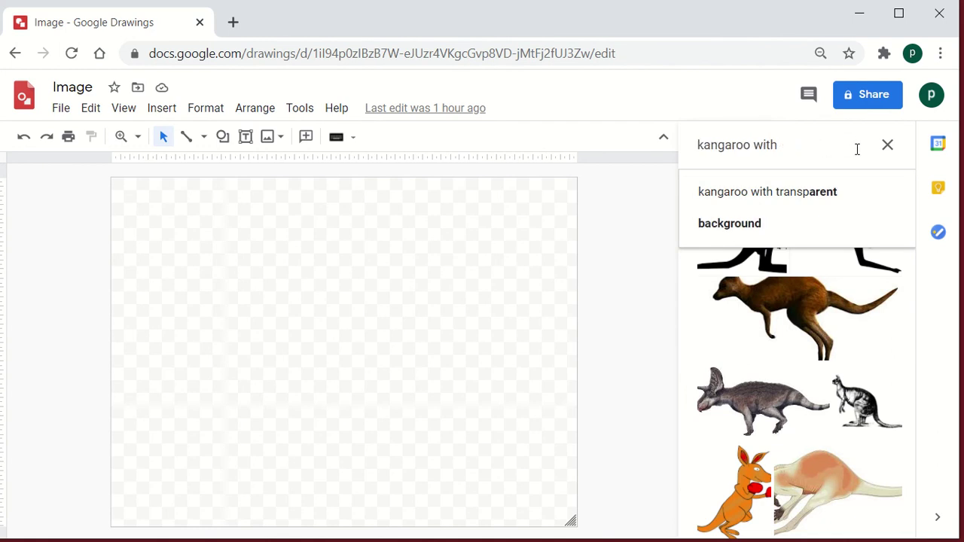
pyautogui.write('world')
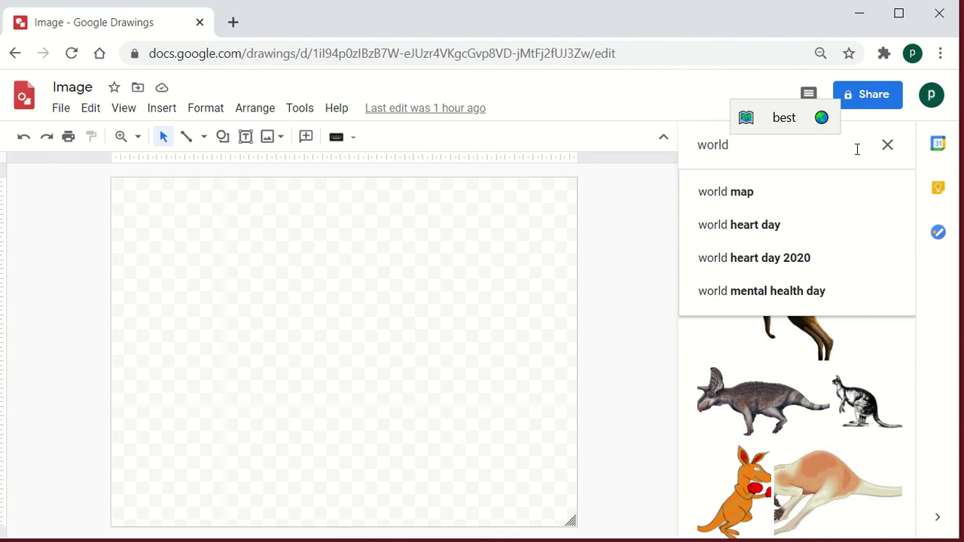
pyautogui.click(823, 195)
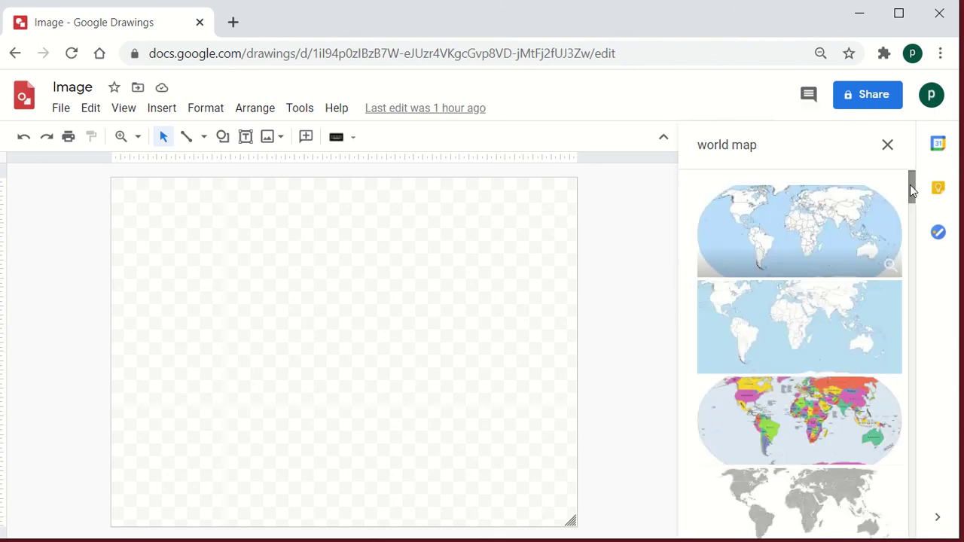
# Insert the rectangular world map with white countries on a light blue sea into the drawing and deselect it.
pyautogui.click(831, 323)
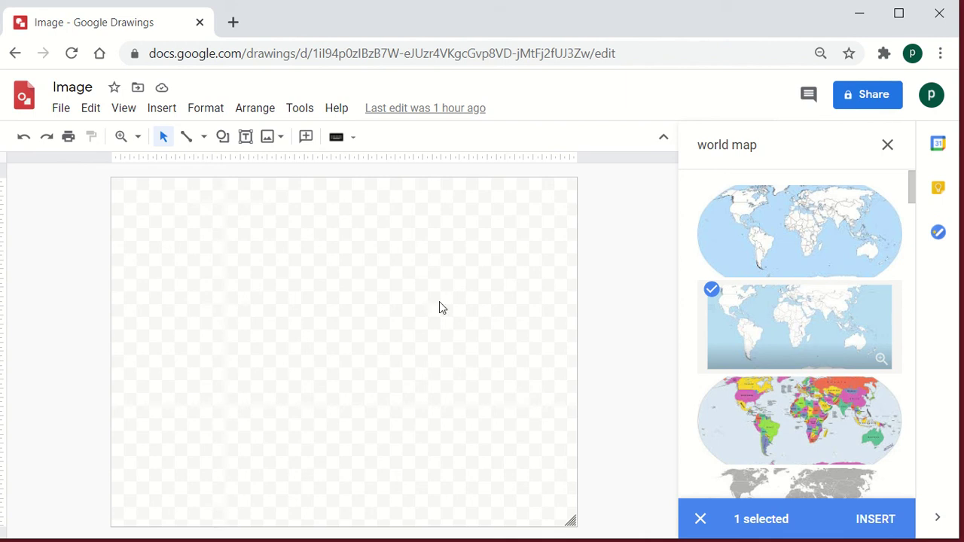
pyautogui.click(283, 138)
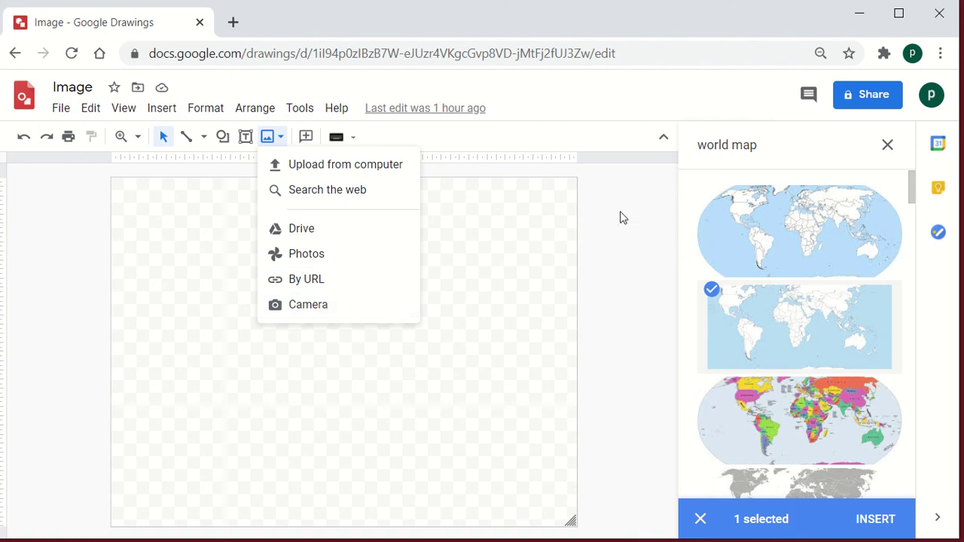
pyautogui.click(785, 151)
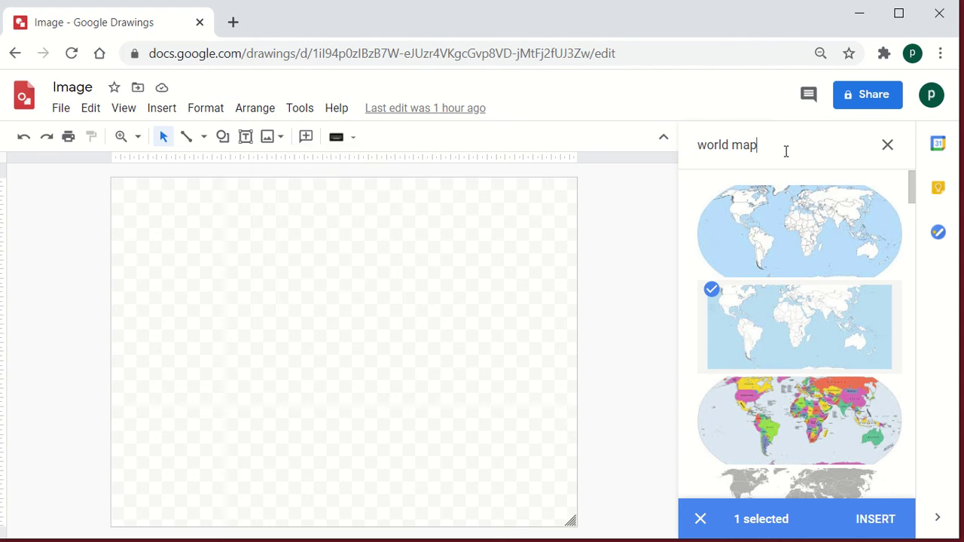
pyautogui.click(786, 151)
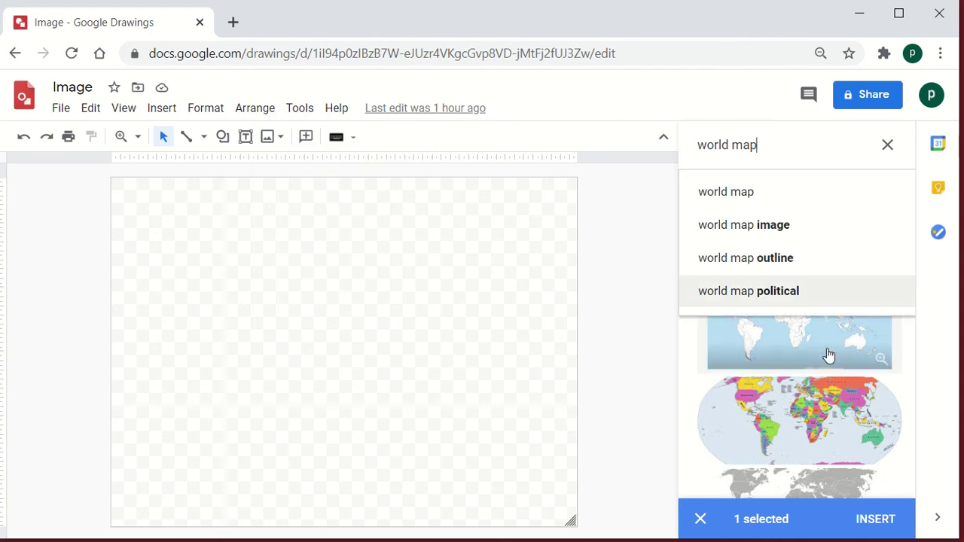
pyautogui.click(881, 525)
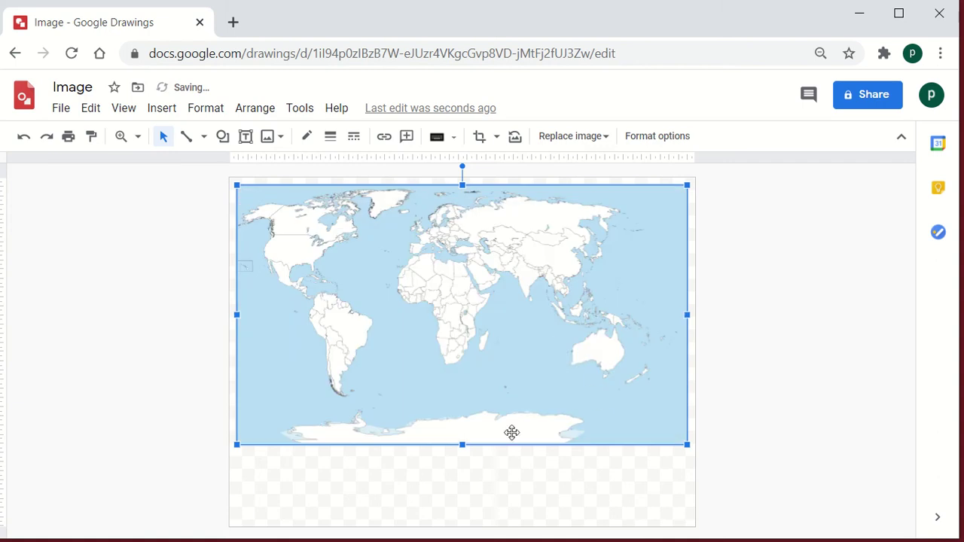
pyautogui.click(583, 466)
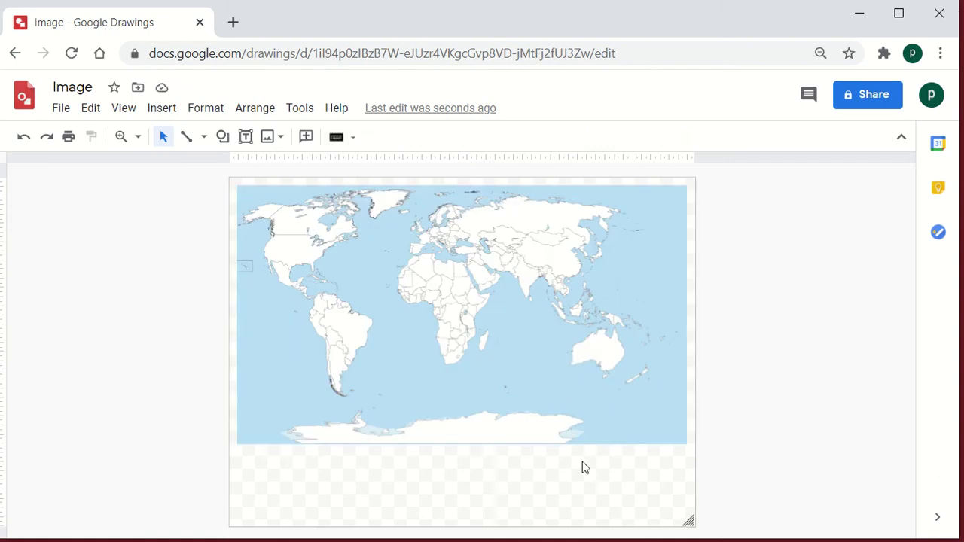
pyautogui.click(588, 363)
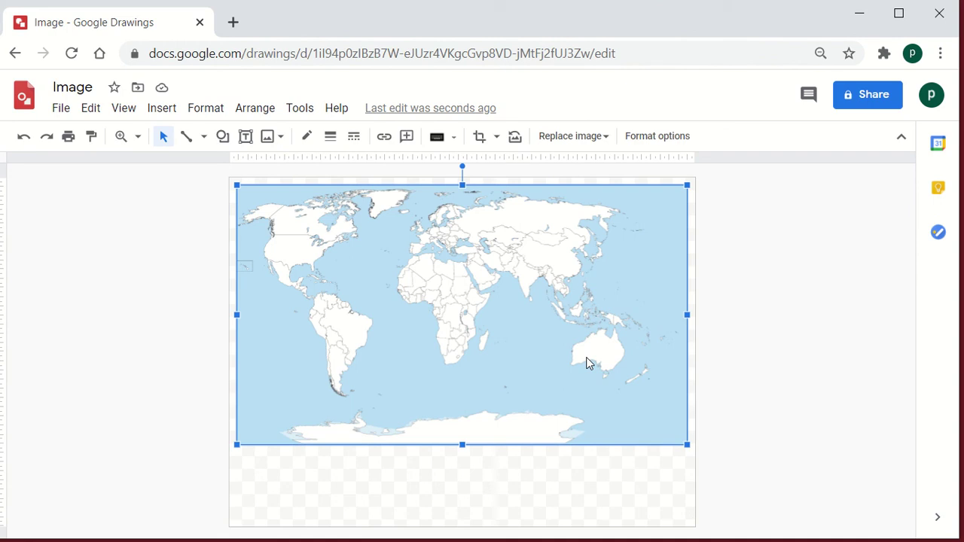
pyautogui.click(594, 495)
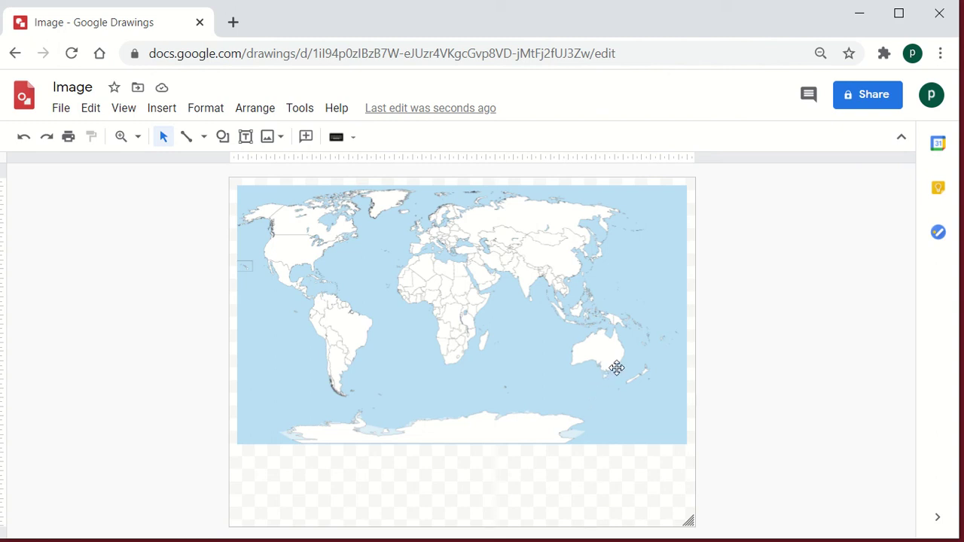
pyautogui.click(595, 356)
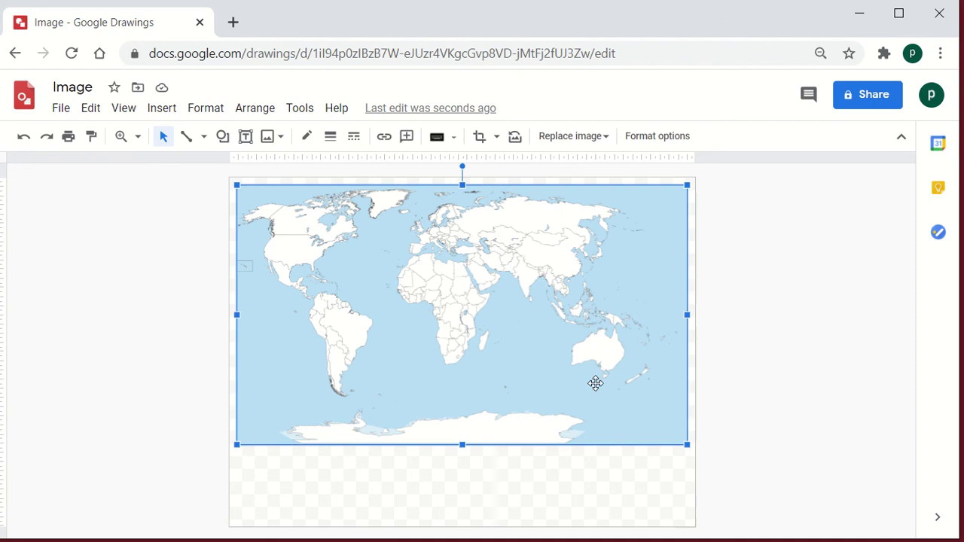
pyautogui.click(572, 468)
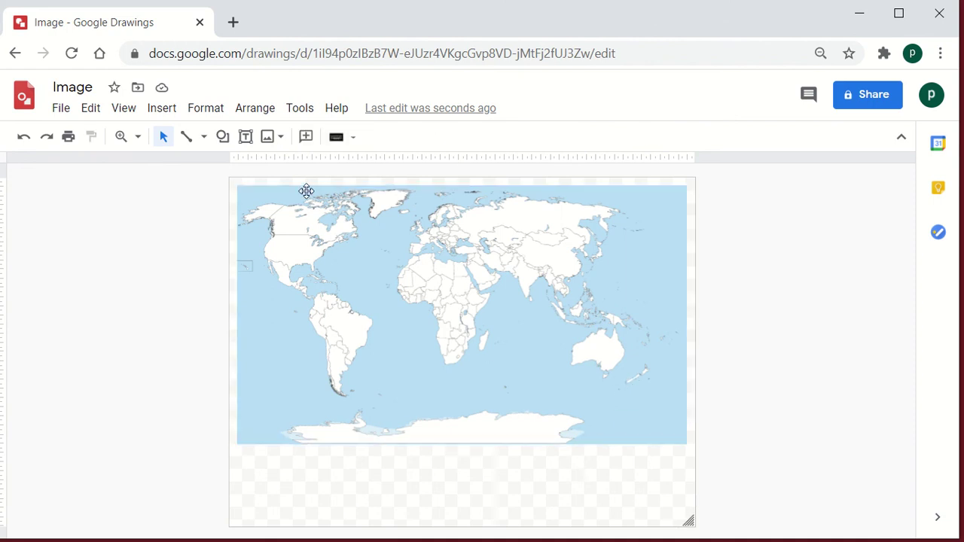
# Search web images for "kangaroo with transparent background" and insert the picture of the brown kangaroo into the drawing.
pyautogui.click(280, 137)
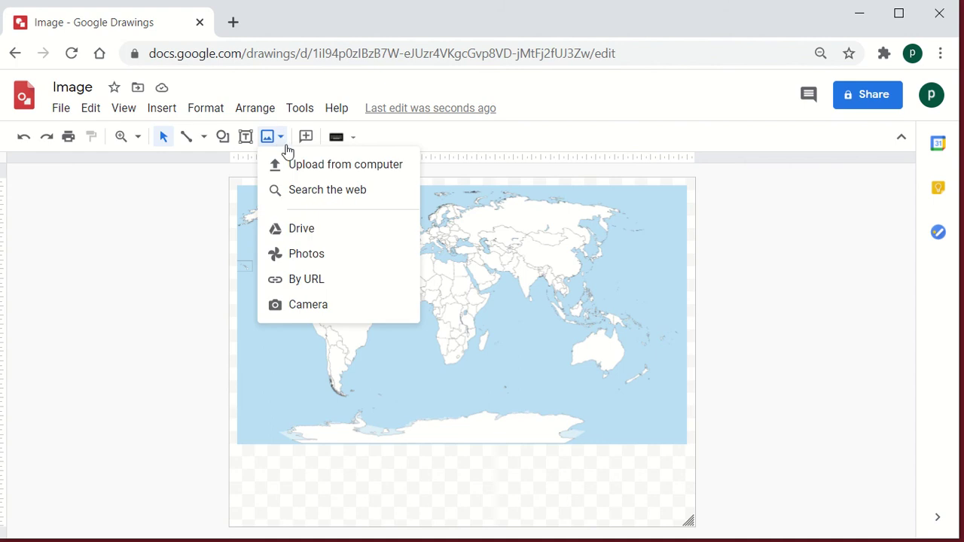
pyautogui.click(361, 190)
pyautogui.write('world map')
pyautogui.press('Return')
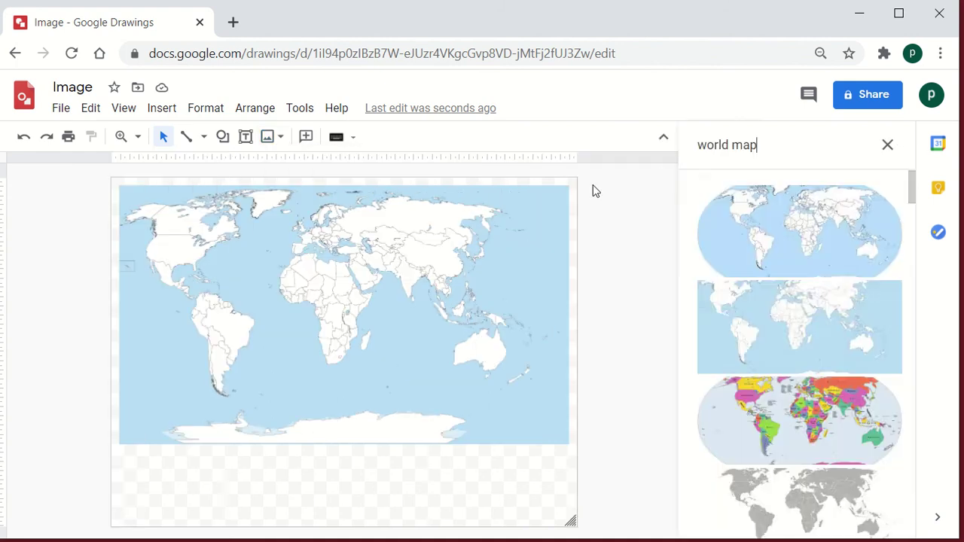
pyautogui.click(776, 151)
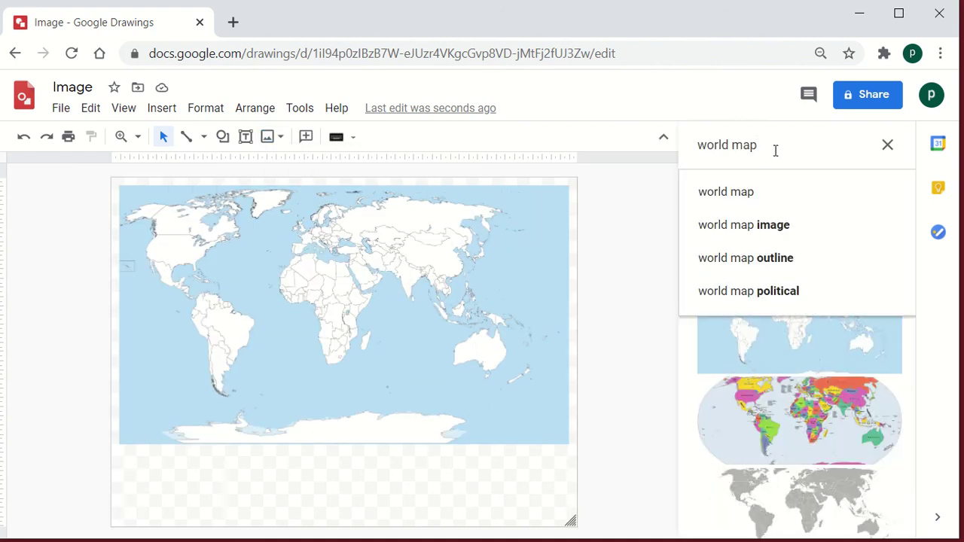
pyautogui.press('BackSpace')
pyautogui.press('BackSpace')
pyautogui.press('BackSpace')
pyautogui.press('BackSpace')
pyautogui.press('BackSpace')
pyautogui.press('BackSpace')
pyautogui.press('BackSpace')
pyautogui.press('BackSpace')
pyautogui.press('BackSpace')
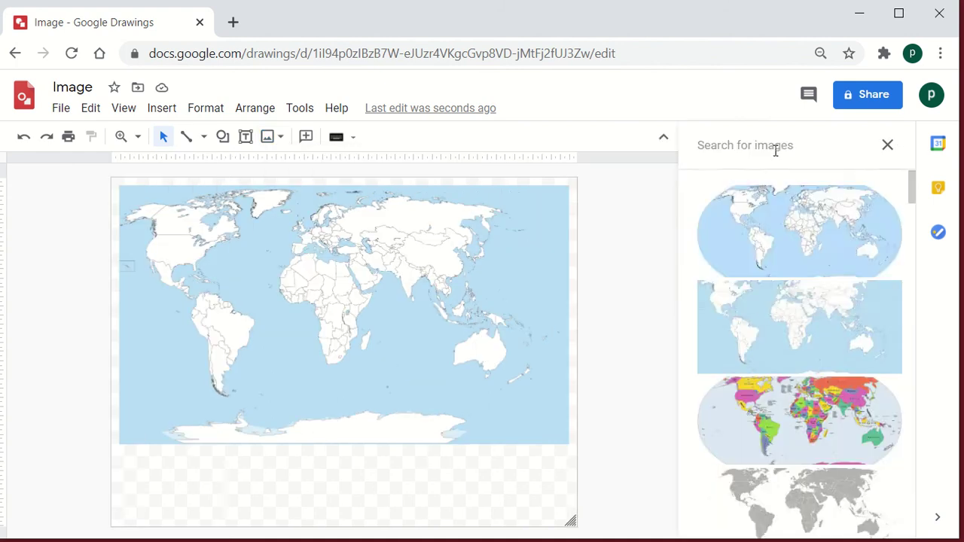
pyautogui.write('kanga')
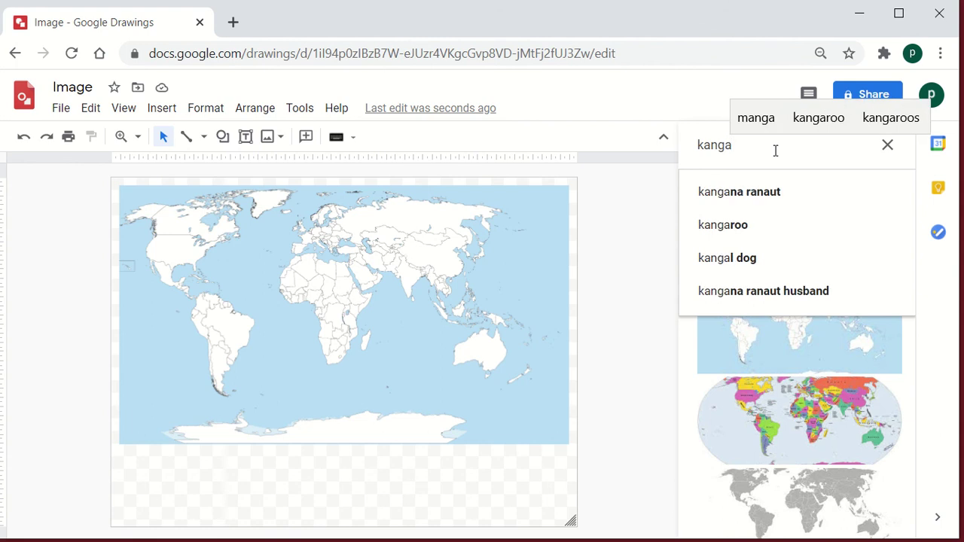
pyautogui.write('roo ')
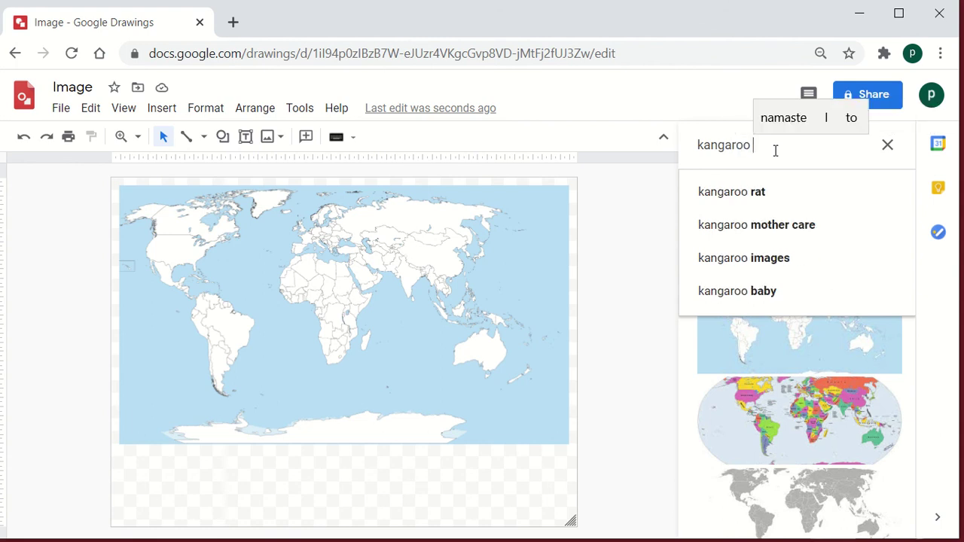
pyautogui.write('with ')
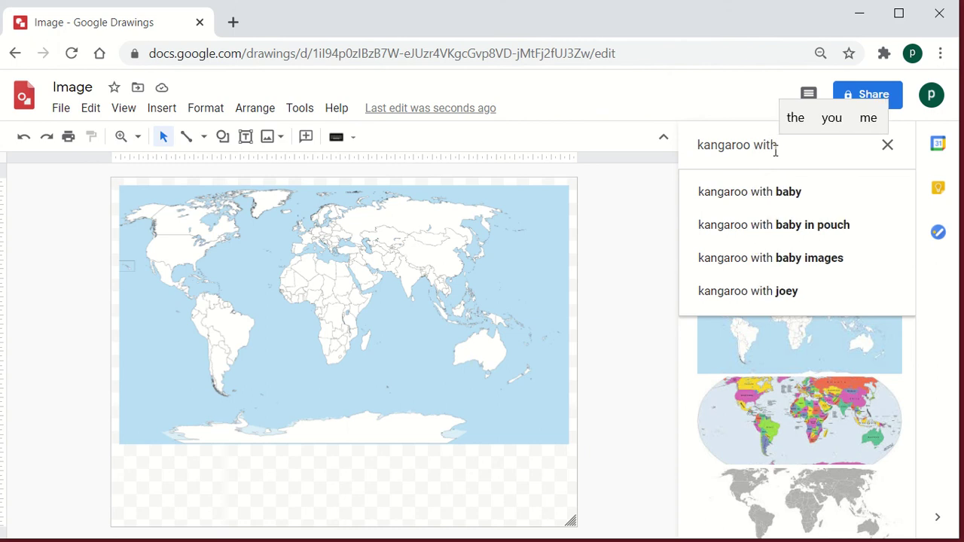
pyautogui.write('transpar')
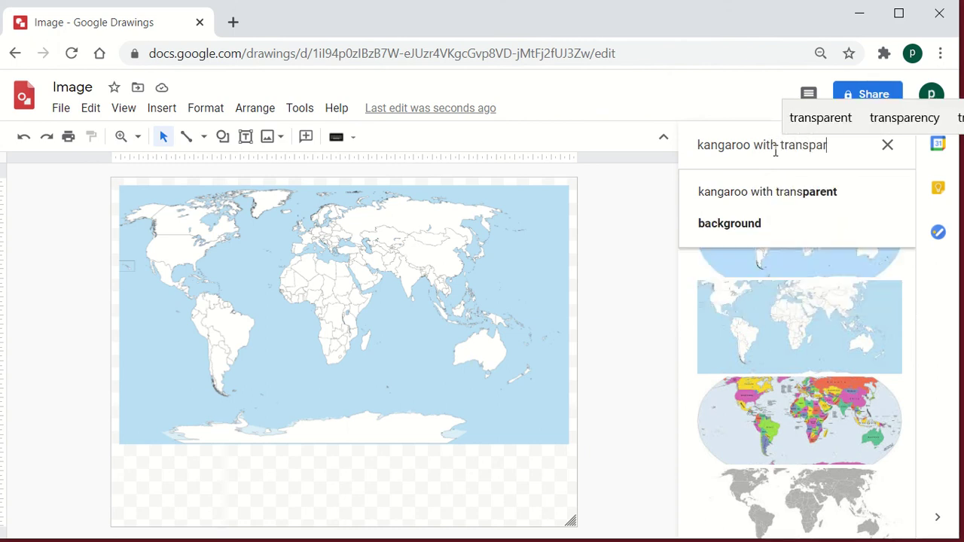
pyautogui.write('ent backgr')
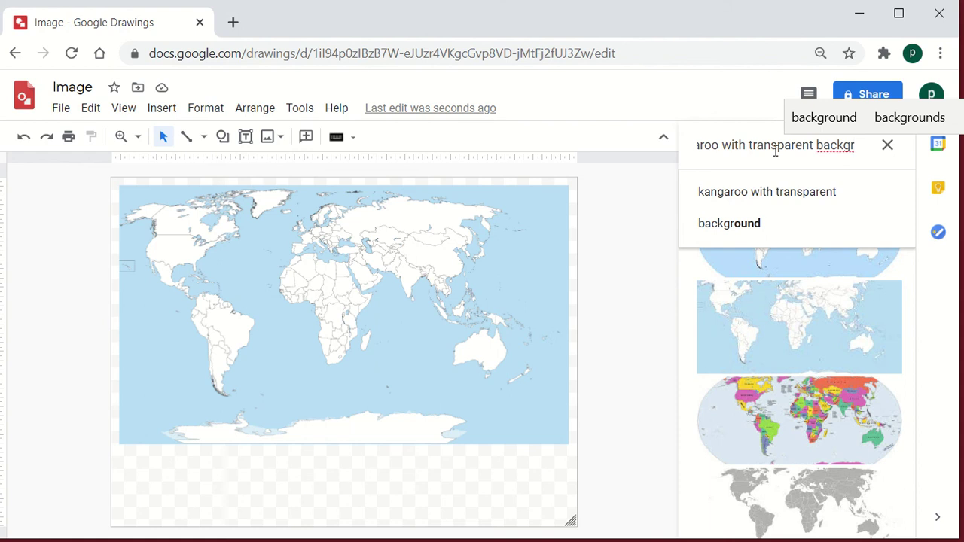
pyautogui.write('ound')
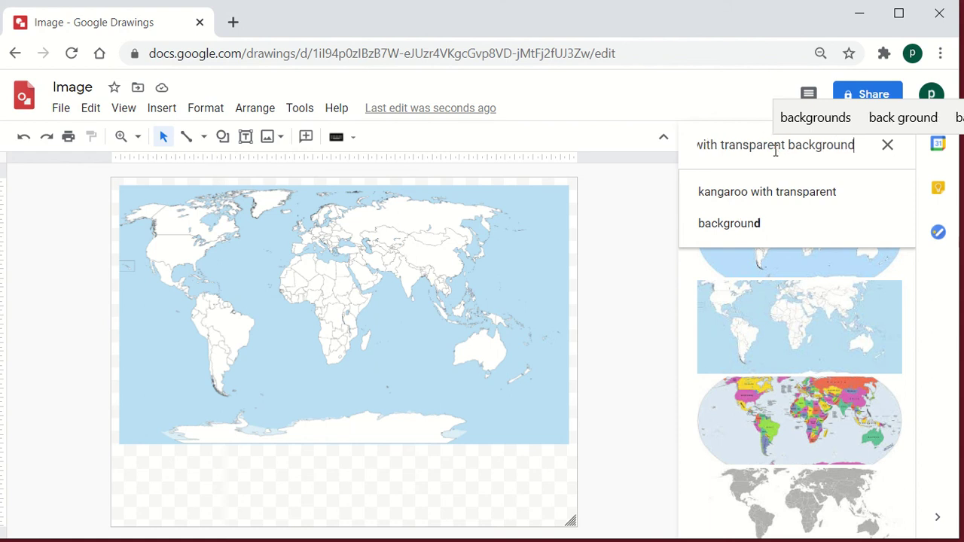
pyautogui.press('Return')
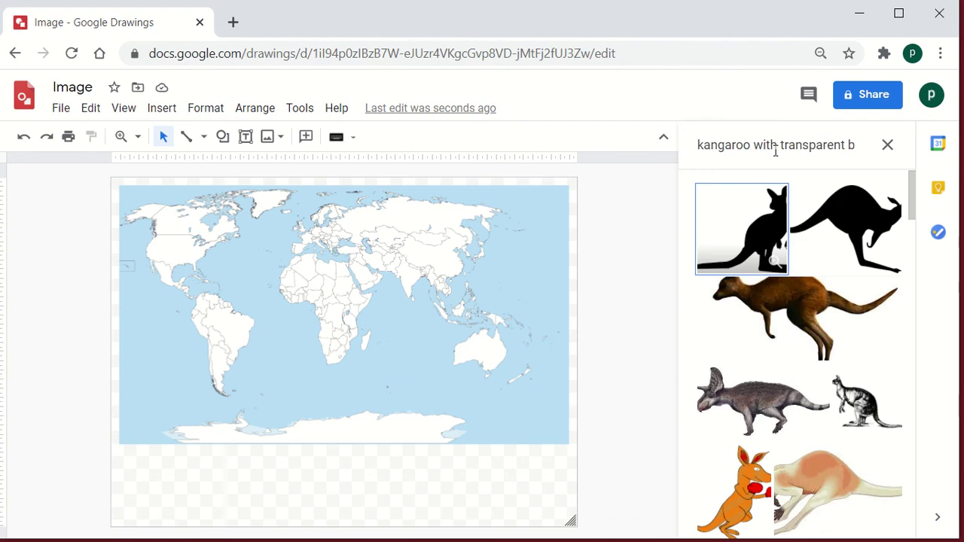
pyautogui.click(861, 317)
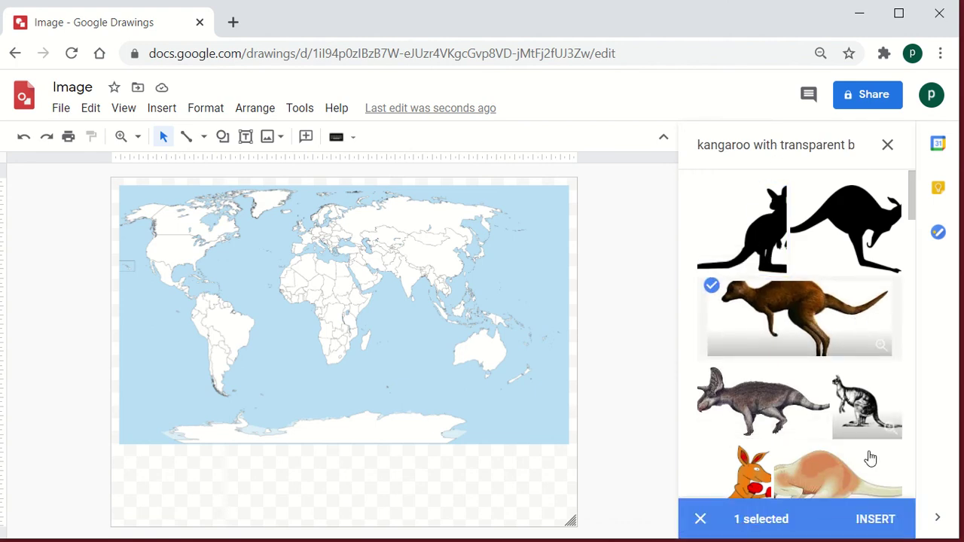
pyautogui.click(876, 521)
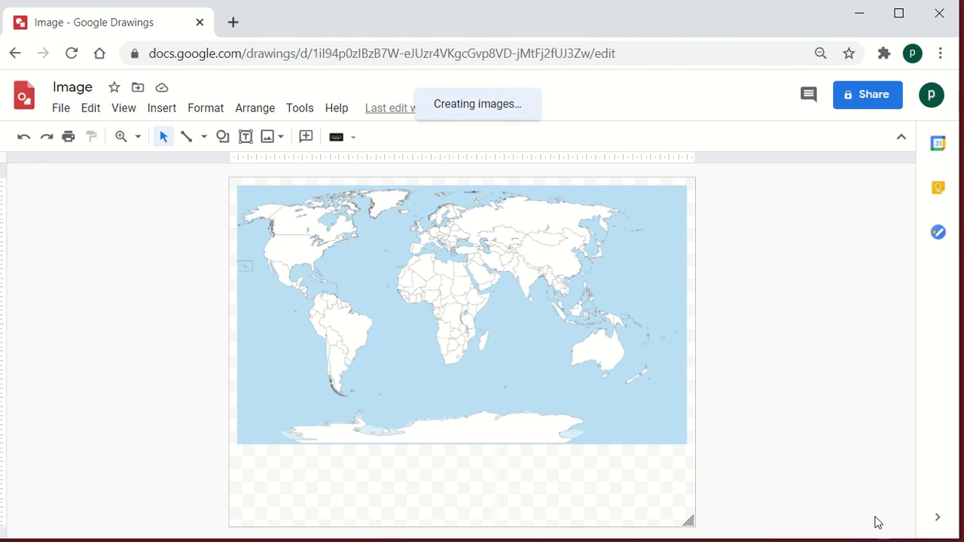
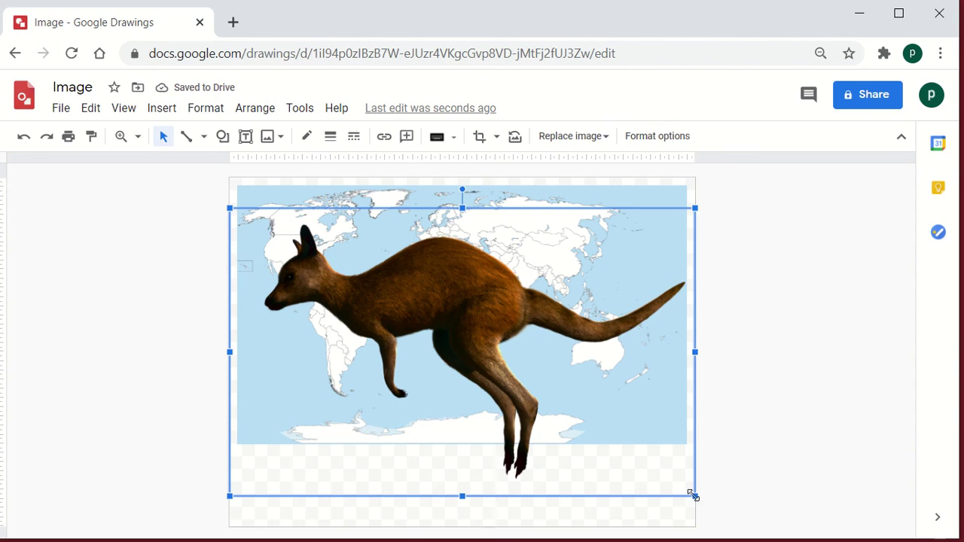
# Shrink the kangaroo picture to slightly wider than Australia and move it over northern Australia on the map.
pyautogui.moveTo(694, 496); pyautogui.dragTo(329, 281)
pyautogui.moveTo(290, 248); pyautogui.dragTo(605, 320)
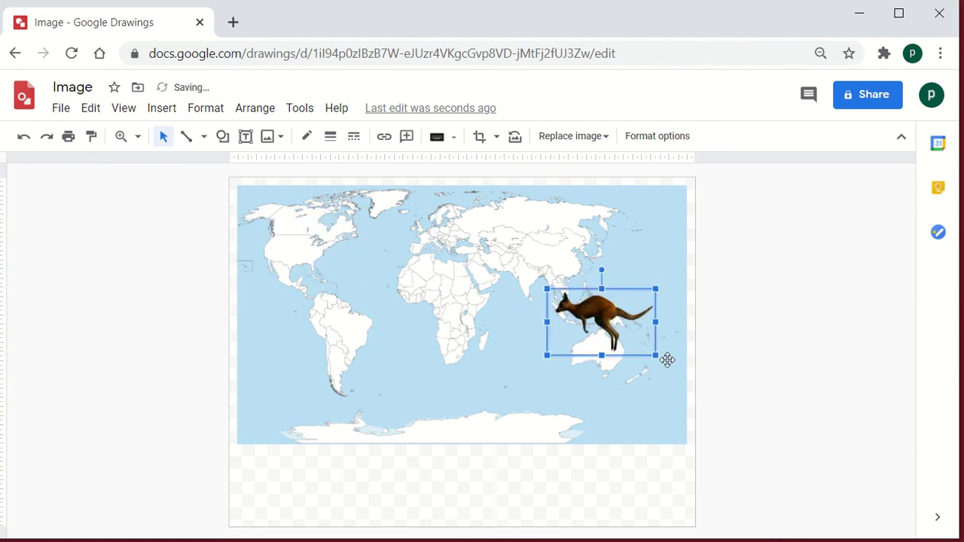
pyautogui.moveTo(655, 354); pyautogui.dragTo(619, 332)
pyautogui.moveTo(580, 303); pyautogui.dragTo(607, 331)
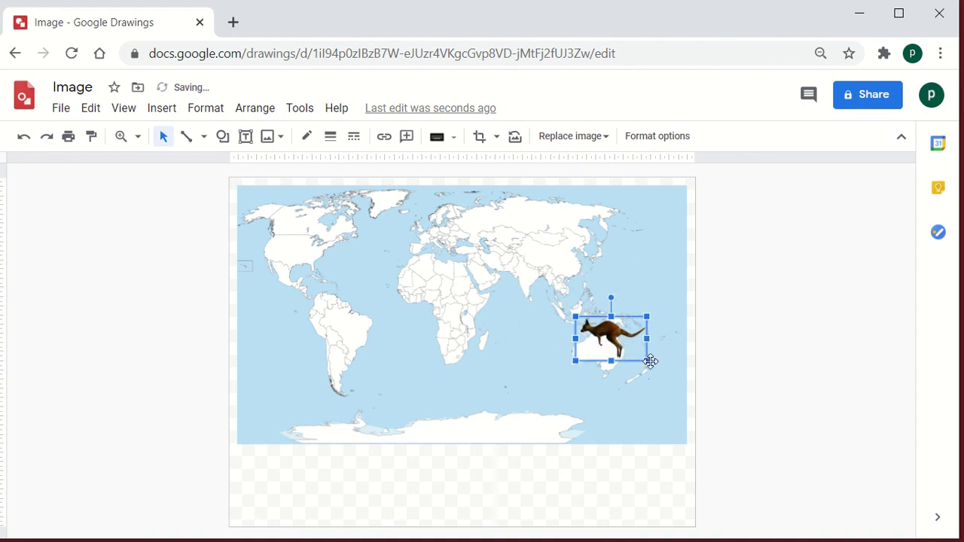
pyautogui.moveTo(645, 362); pyautogui.dragTo(634, 357)
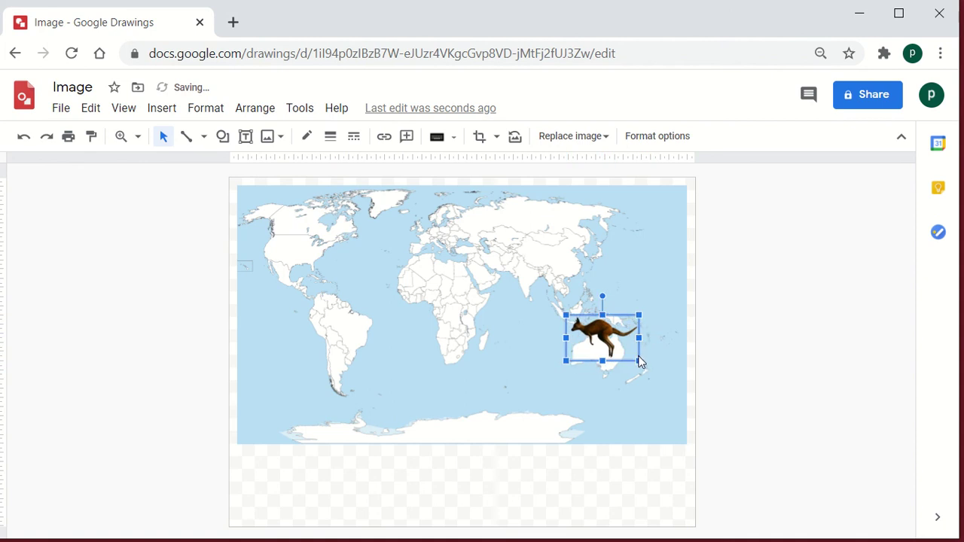
pyautogui.moveTo(639, 361); pyautogui.dragTo(626, 352)
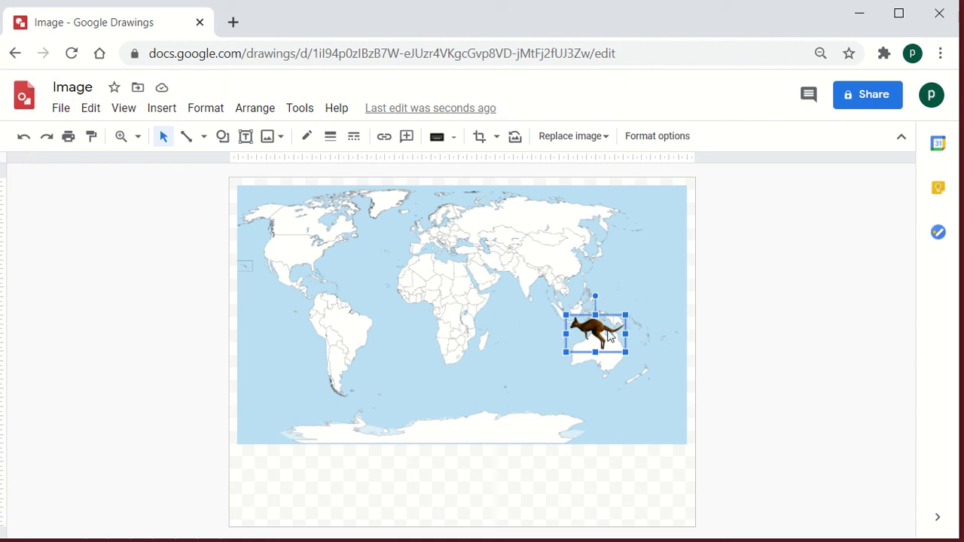
# Adjust the kangaroo's position so its feet rest on northern Australia, and deselect everything.
pyautogui.moveTo(608, 341); pyautogui.dragTo(619, 331)
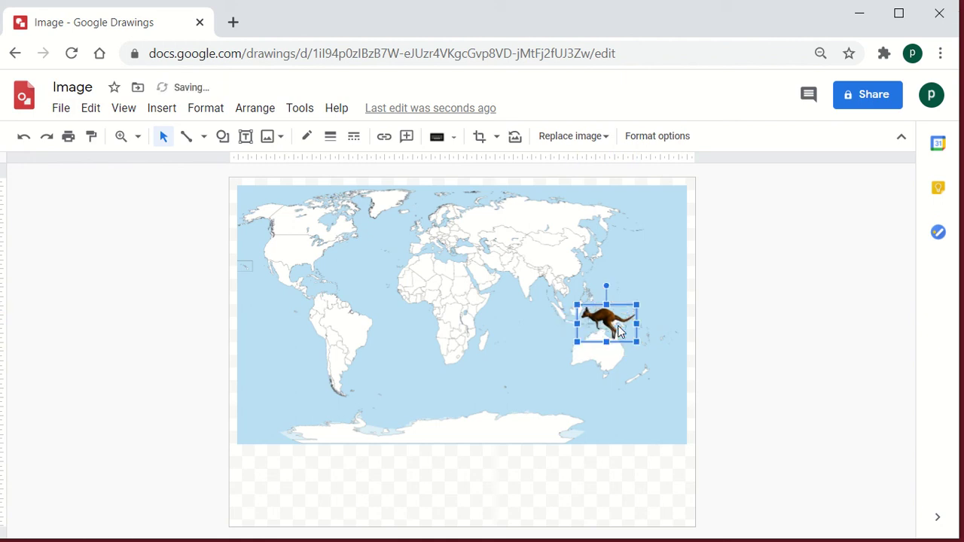
pyautogui.click(655, 358)
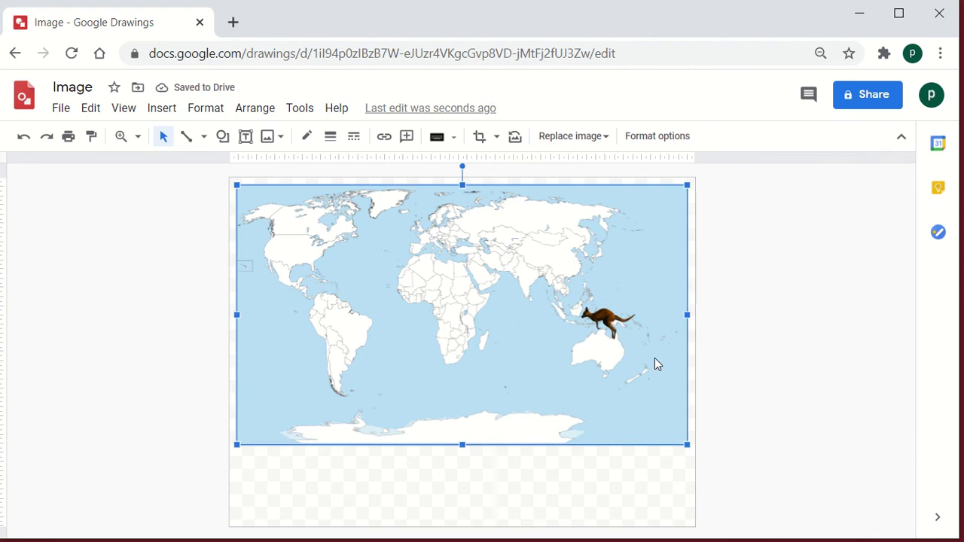
pyautogui.click(608, 335)
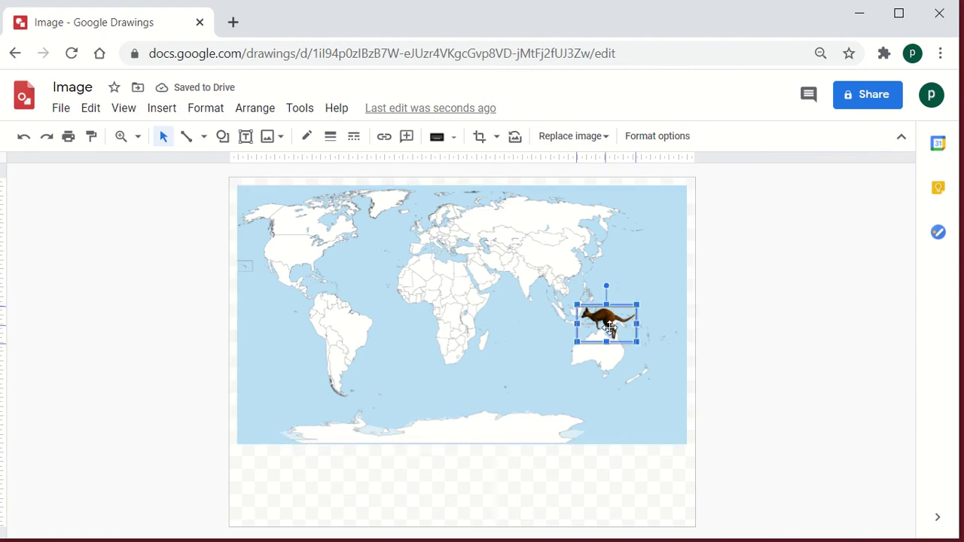
pyautogui.moveTo(609, 335); pyautogui.dragTo(609, 350)
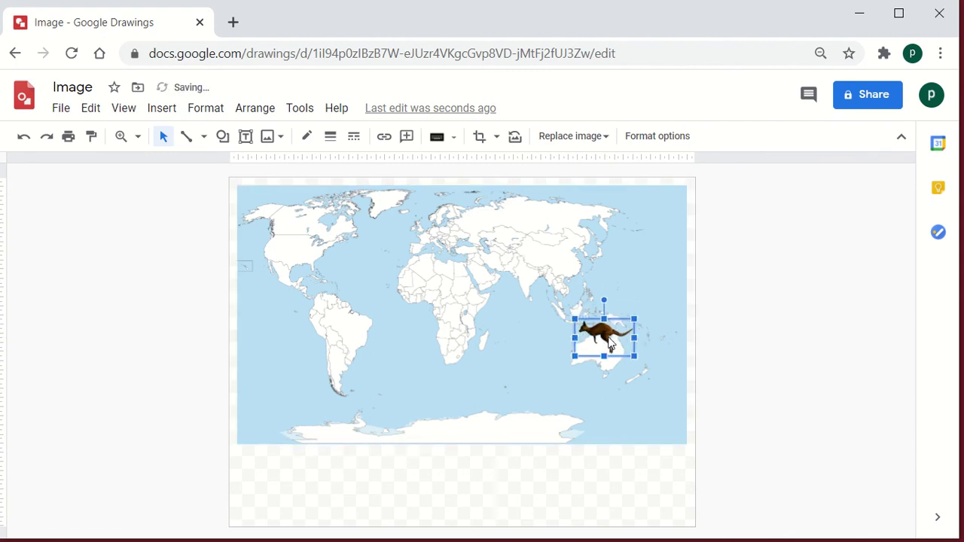
pyautogui.click(642, 384)
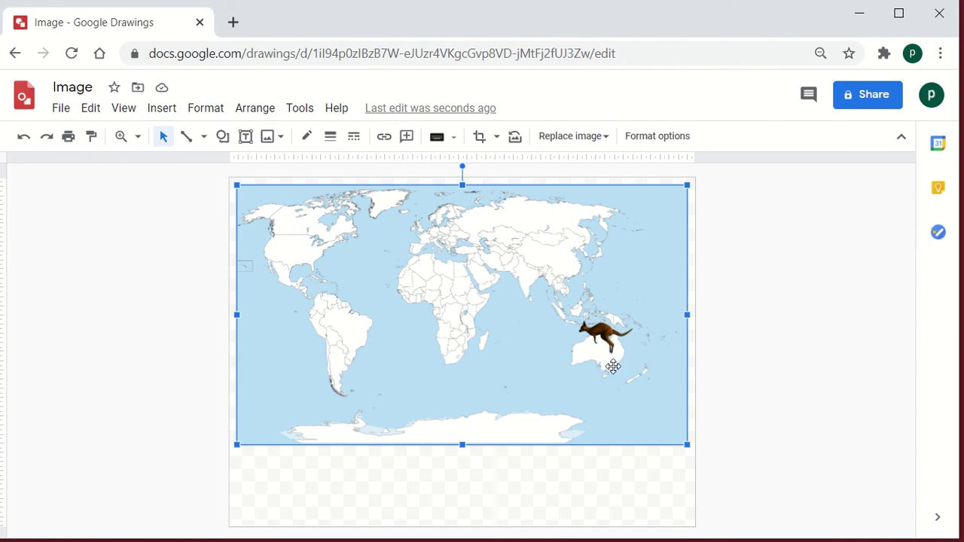
pyautogui.click(586, 476)
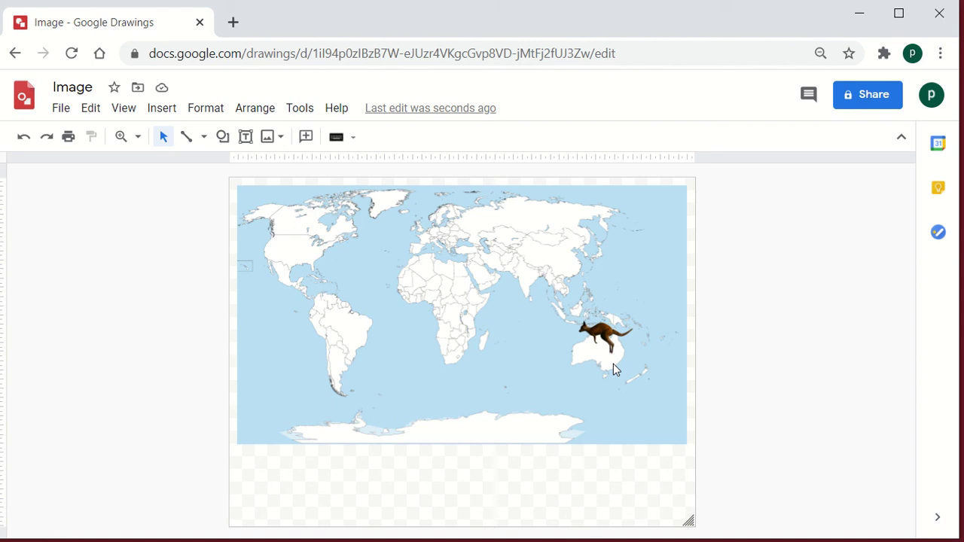
# Draw a small rectangular callout in the Indian Ocean west of Australia and point its tail at the kangaroo's head.
pyautogui.click(223, 138)
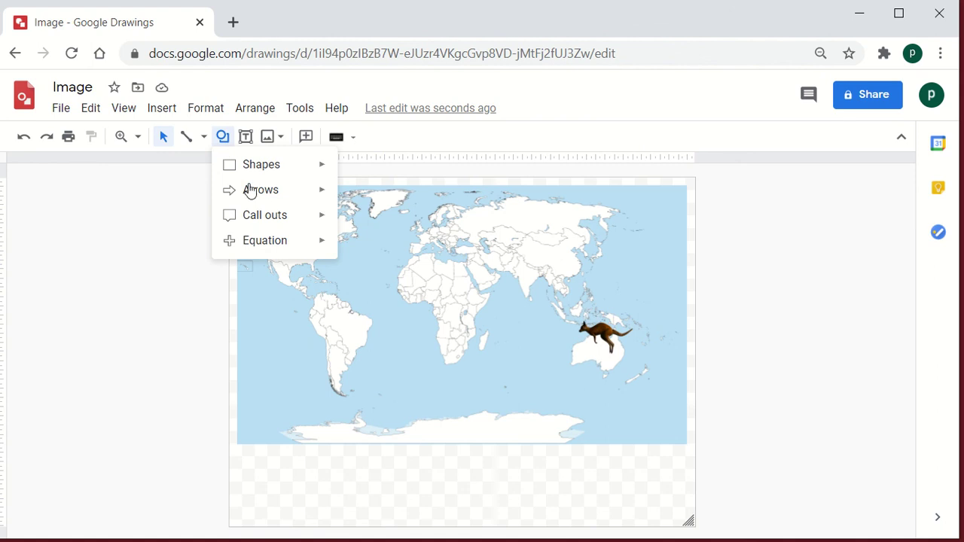
pyautogui.moveTo(296, 223)
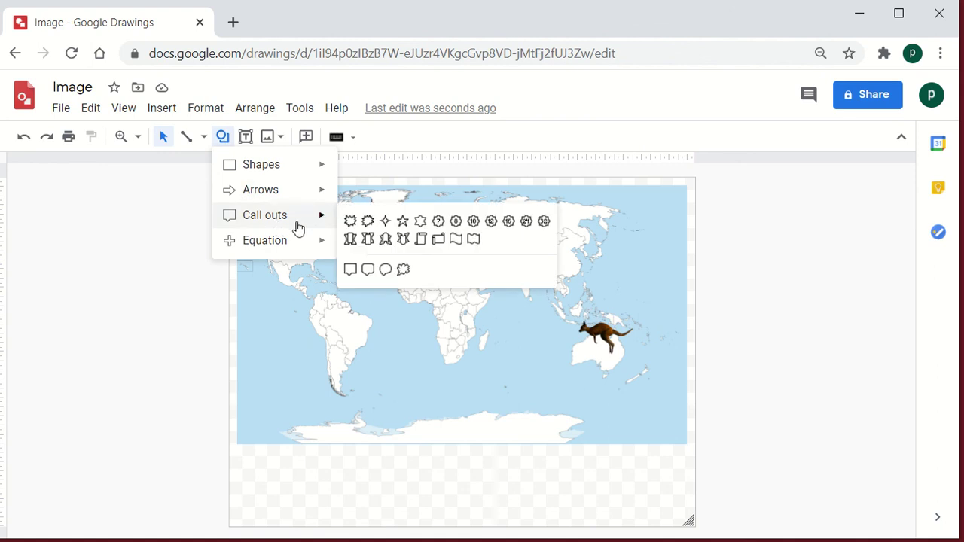
pyautogui.click(351, 270)
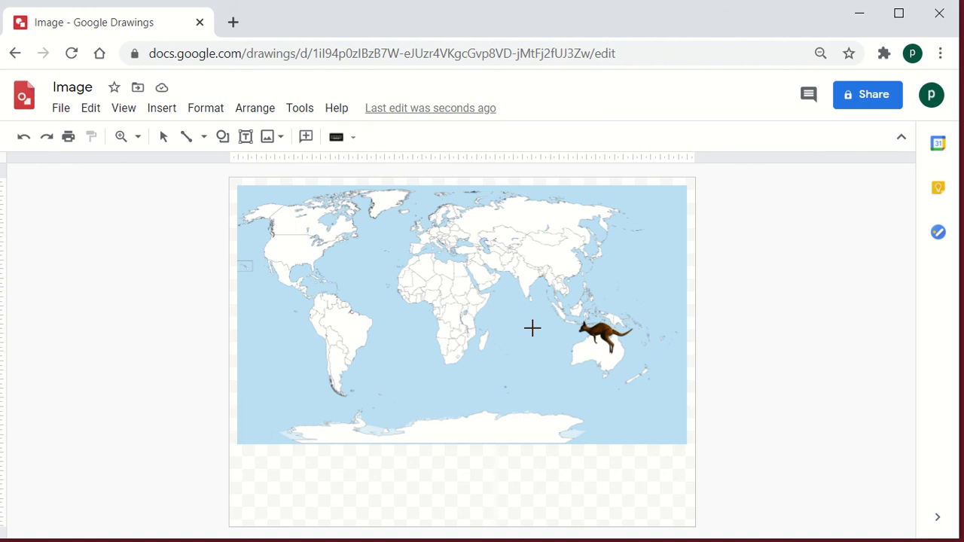
pyautogui.moveTo(532, 327); pyautogui.dragTo(521, 349)
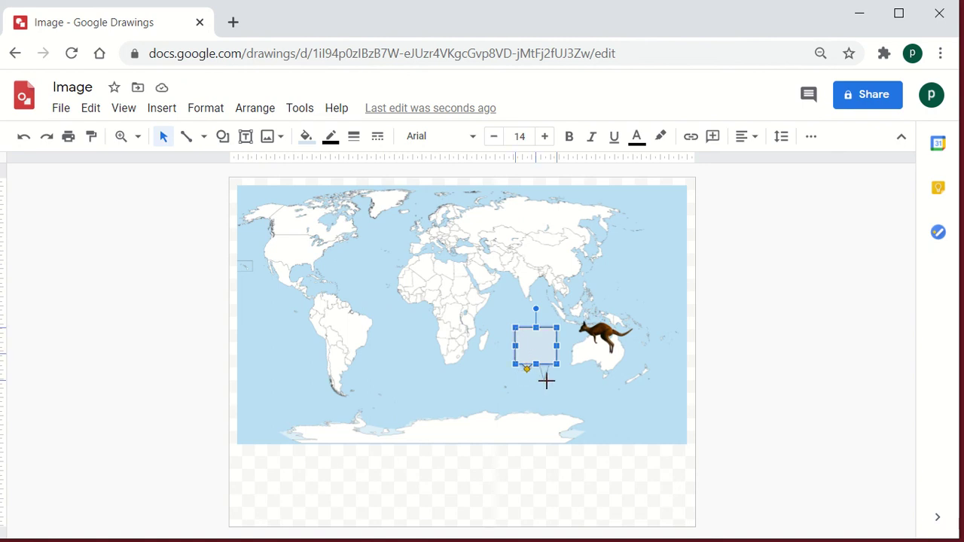
pyautogui.moveTo(558, 332); pyautogui.dragTo(586, 335)
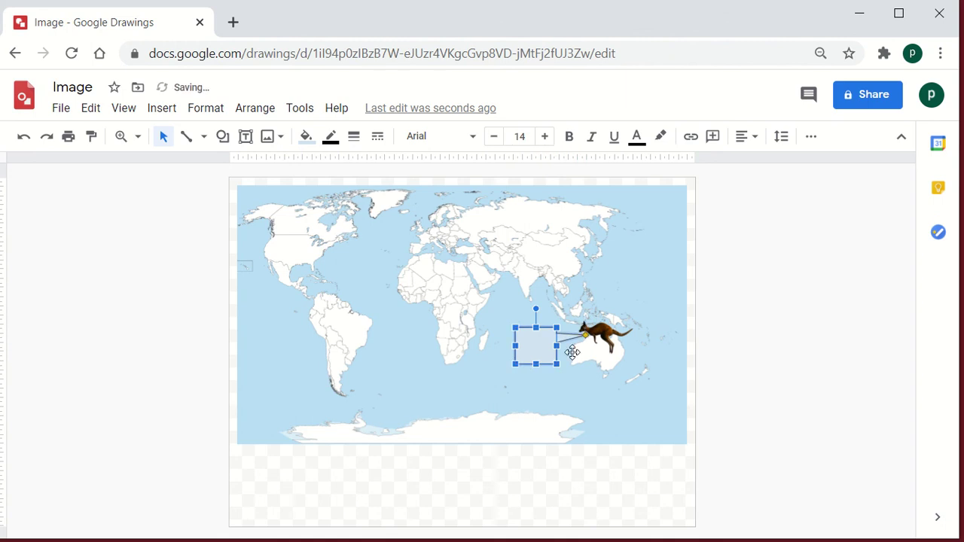
pyautogui.click(547, 388)
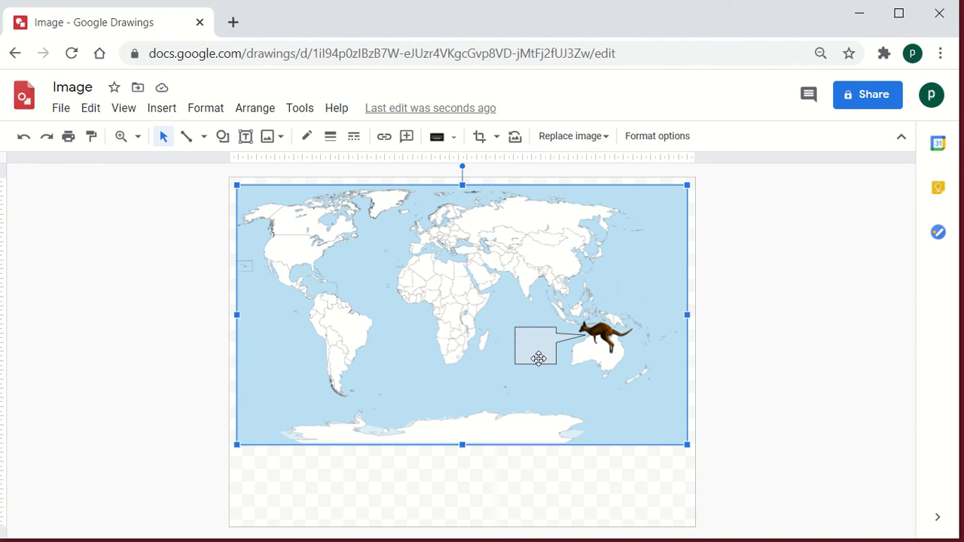
# Enter the text "Hi, I am Kangaroo" in the callout.
pyautogui.click(535, 348)
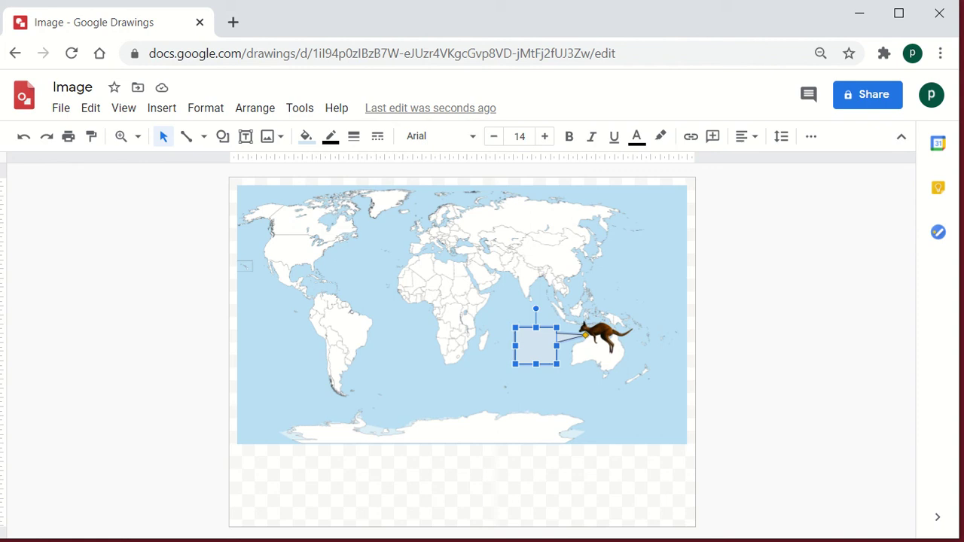
pyautogui.write('Hi')
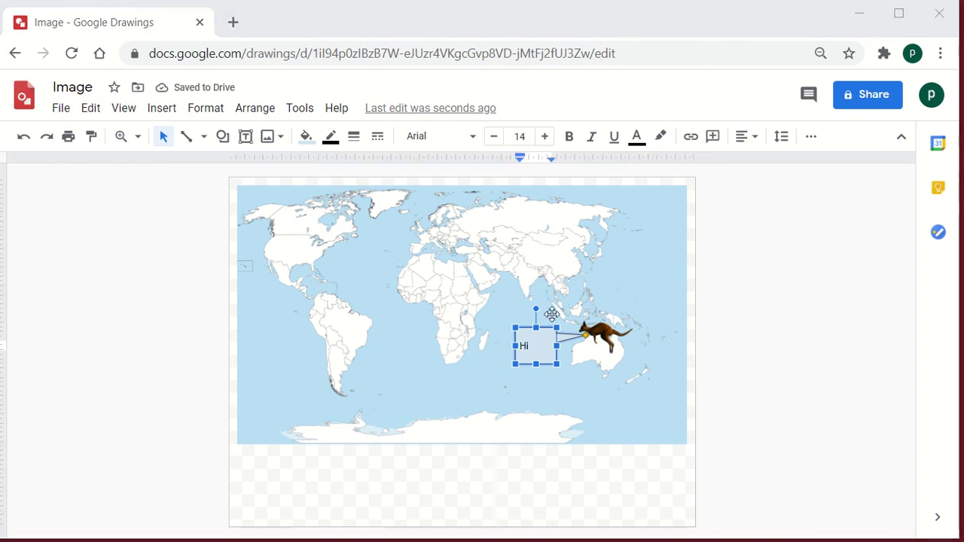
pyautogui.click(536, 343)
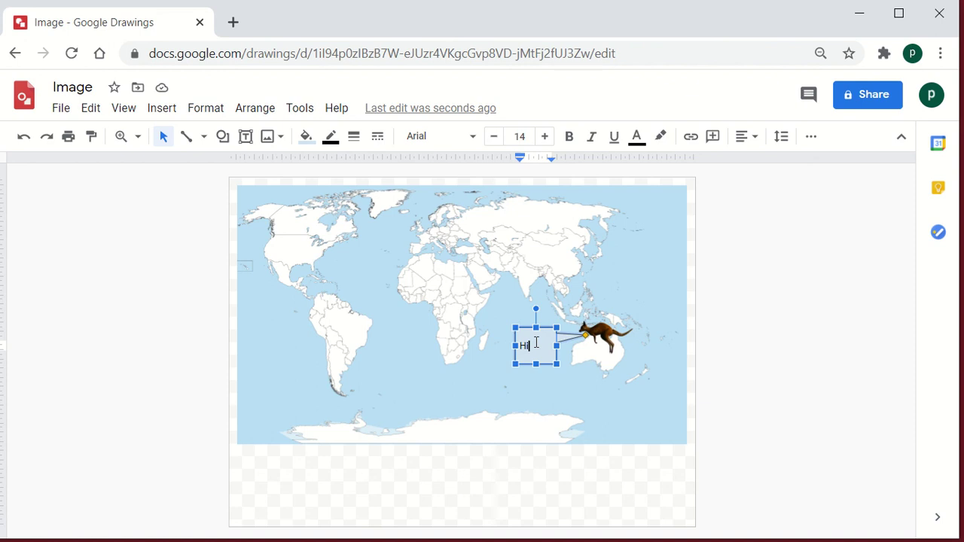
pyautogui.write(', I am Kanga')
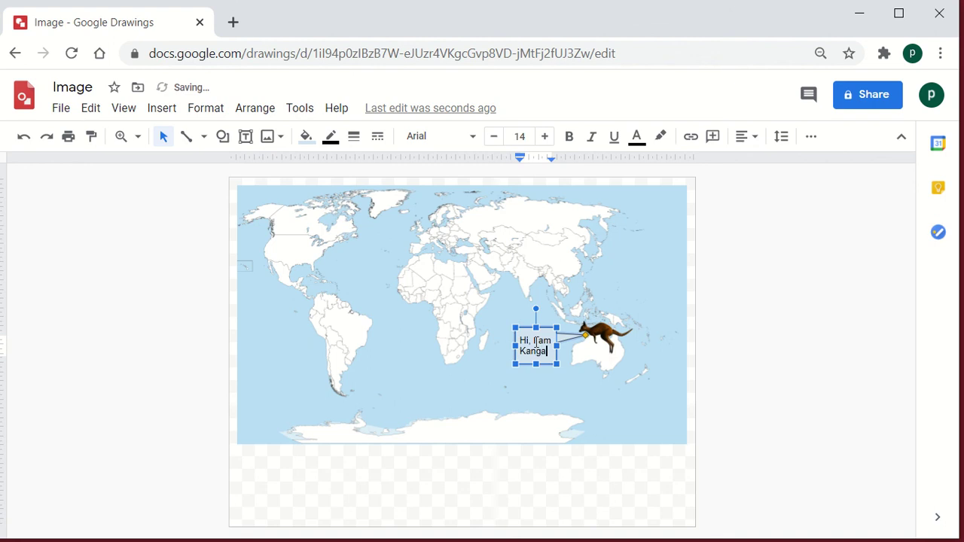
pyautogui.press('BackSpace')
pyautogui.press('BackSpace')
pyautogui.press('BackSpace')
pyautogui.press('BackSpace')
pyautogui.press('BackSpace')
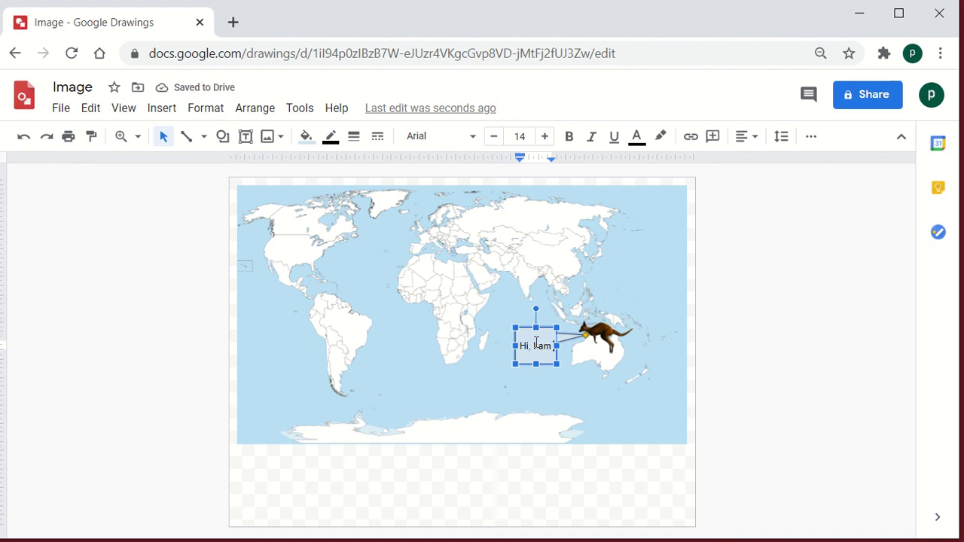
pyautogui.write('Kangaroo')
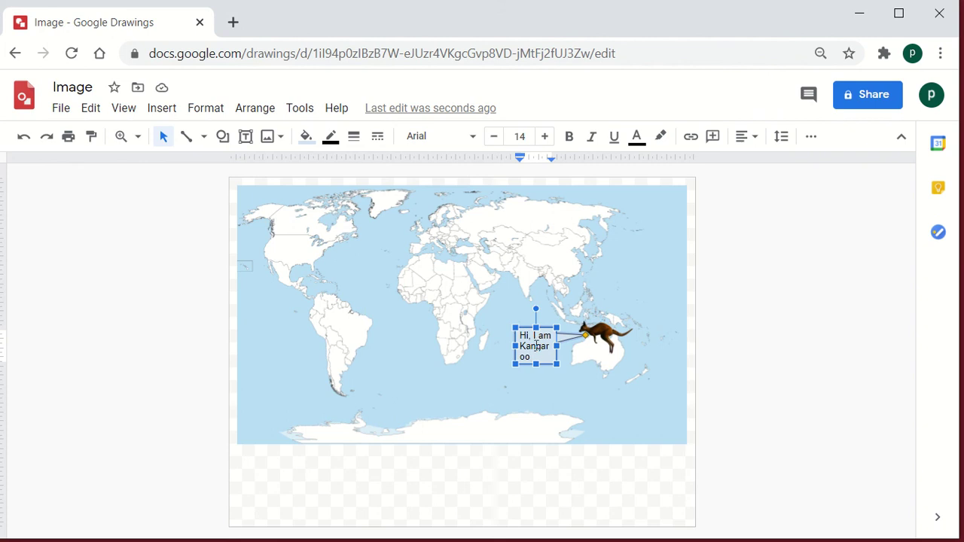
# Widen the callout westward so "Kangaroo" fits on one line, and centre its text horizontally.
pyautogui.moveTo(516, 346); pyautogui.dragTo(490, 344)
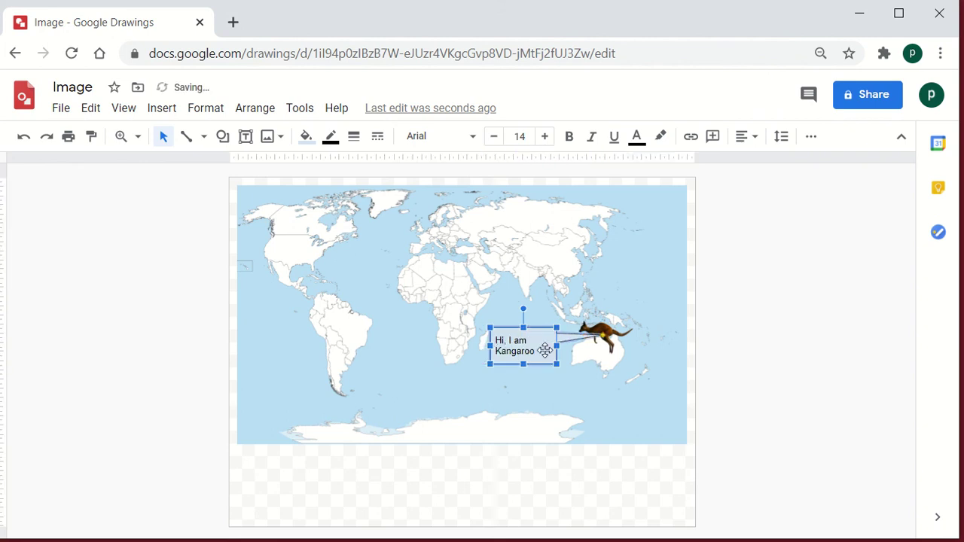
pyautogui.click(496, 341)
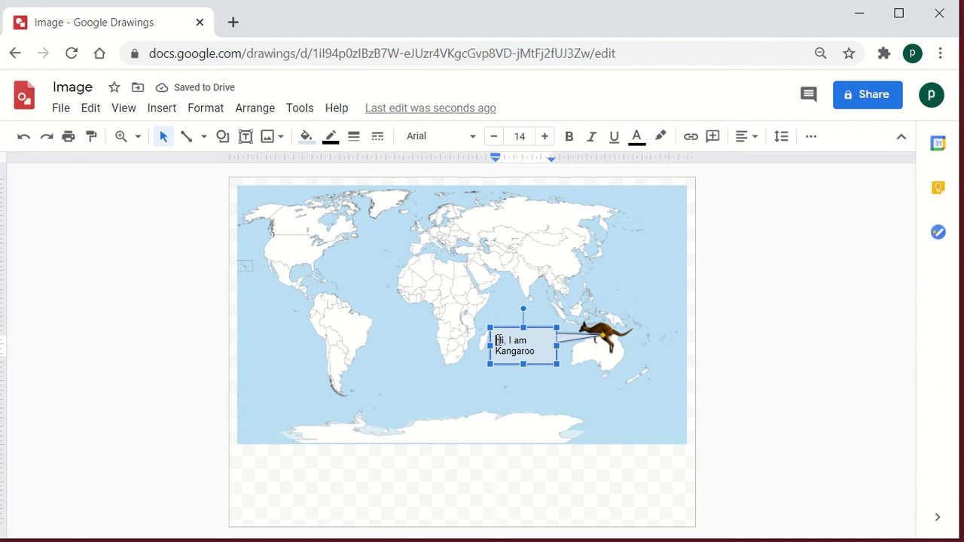
pyautogui.hotkey('ctrl', 'a')
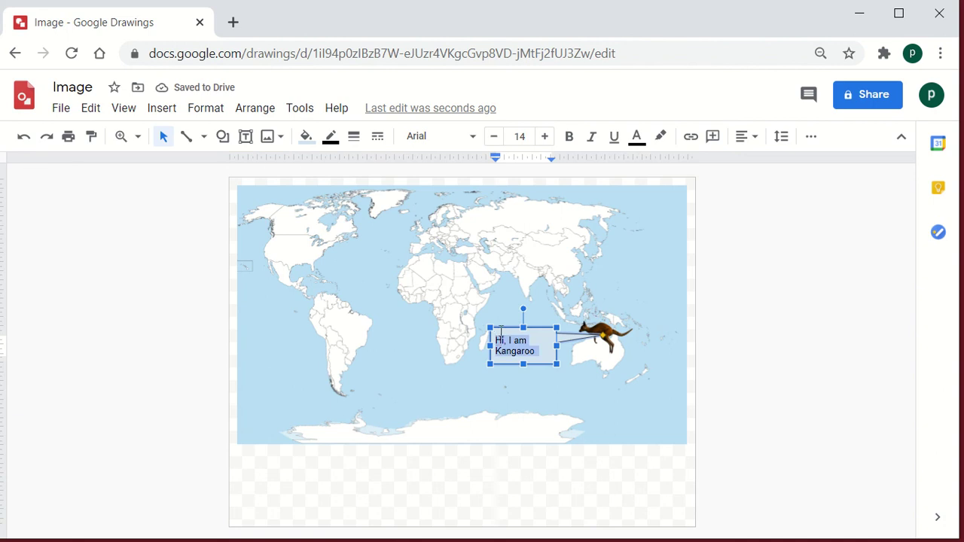
pyautogui.click(754, 145)
pyautogui.click(768, 163)
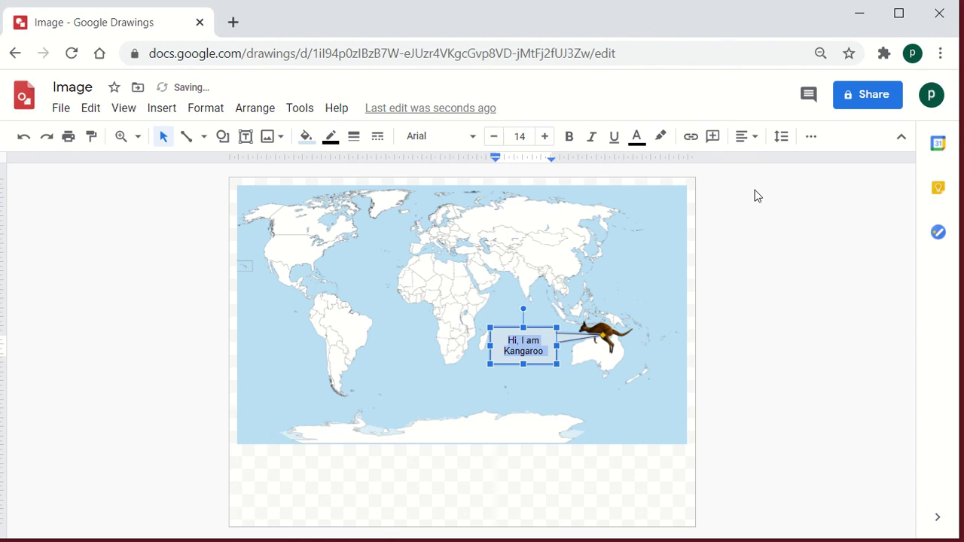
pyautogui.click(599, 387)
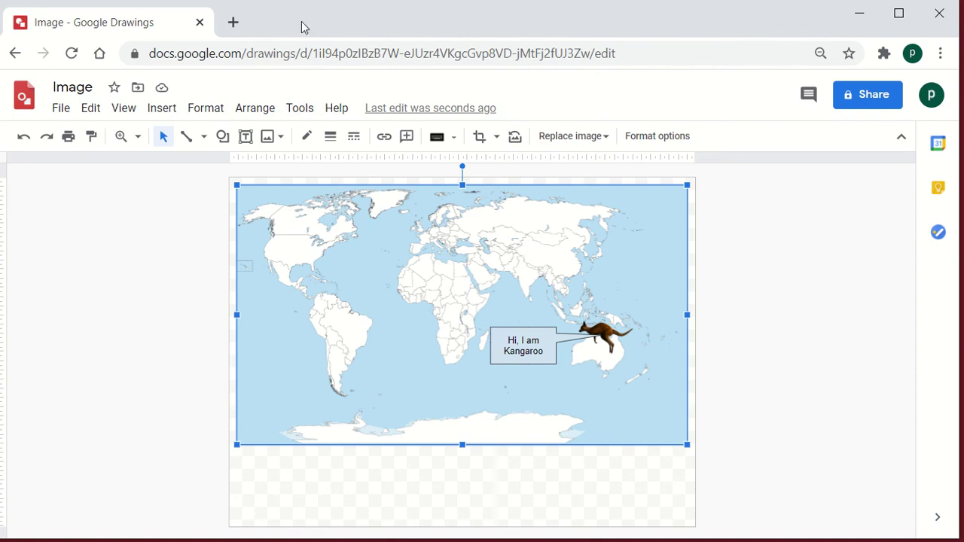
# Search Google for "kangaroo" in a new browser tab and open the Wikipedia article from the results.
pyautogui.click(237, 32)
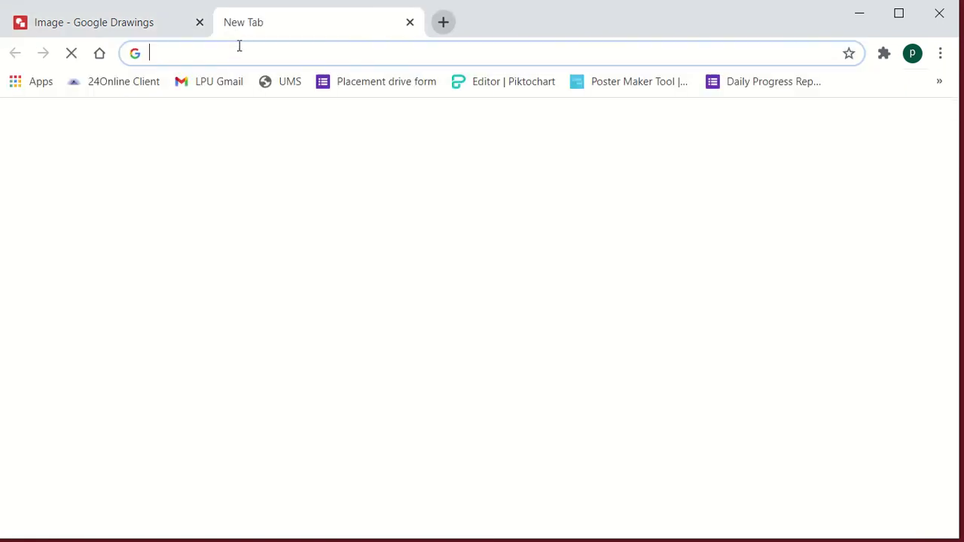
pyautogui.click(239, 50)
pyautogui.write('ka')
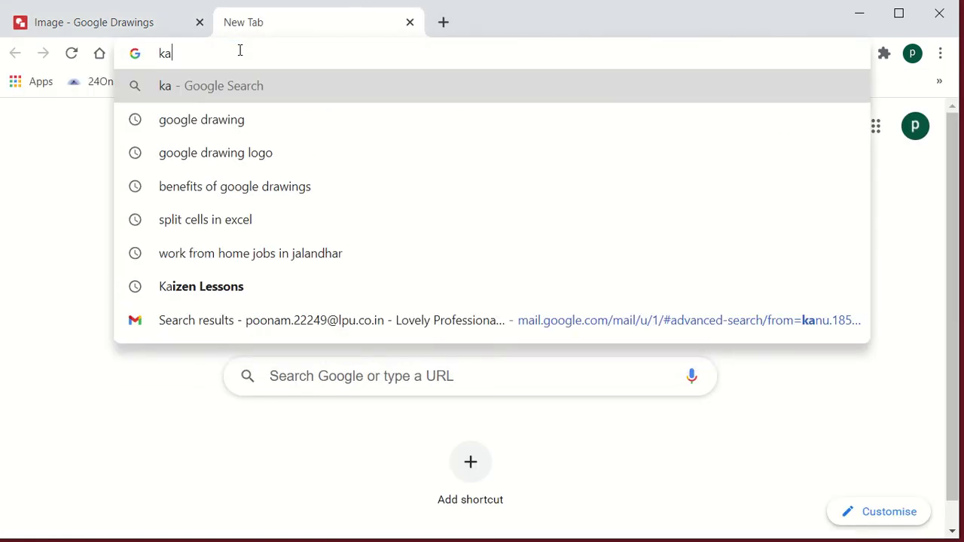
pyautogui.write('ngaroo')
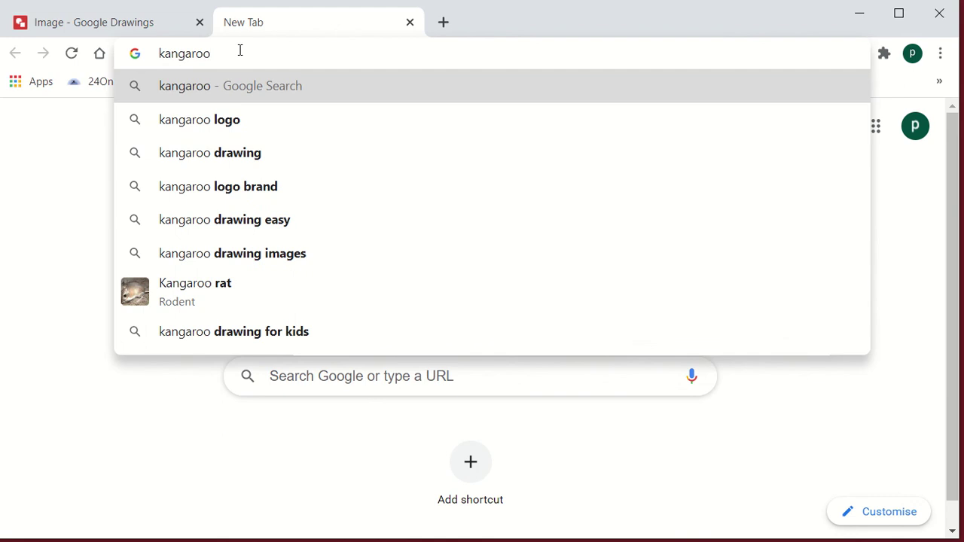
pyautogui.press('Return')
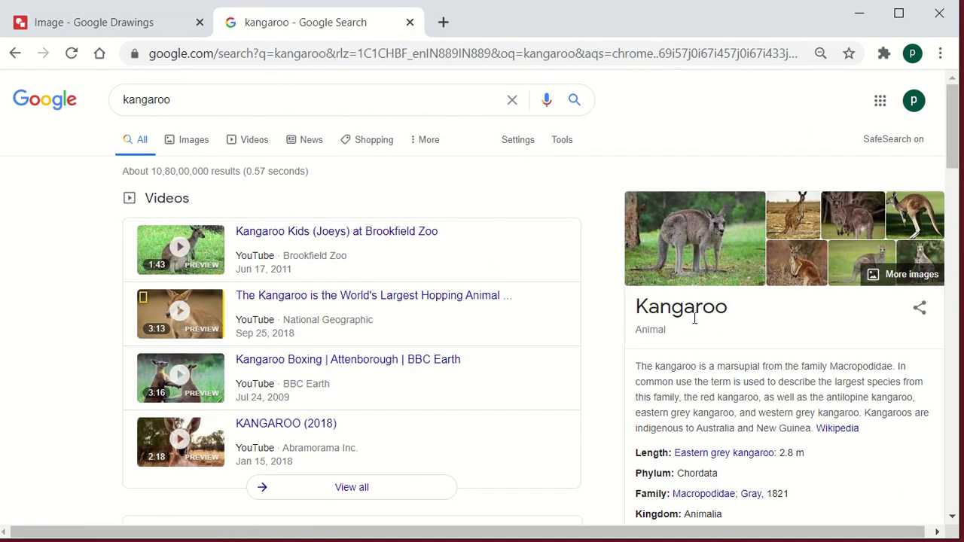
pyautogui.moveTo(958, 133); pyautogui.dragTo(959, 224)
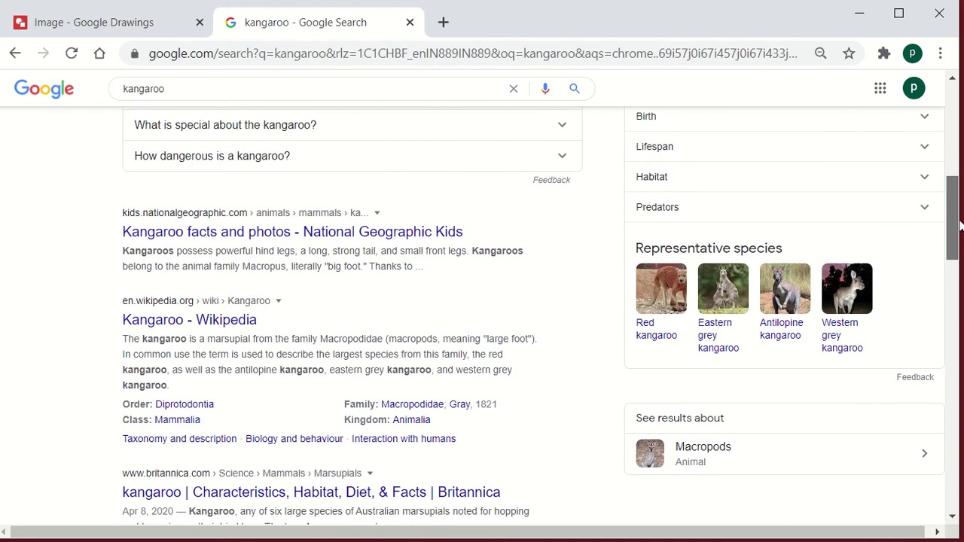
pyautogui.click(253, 333)
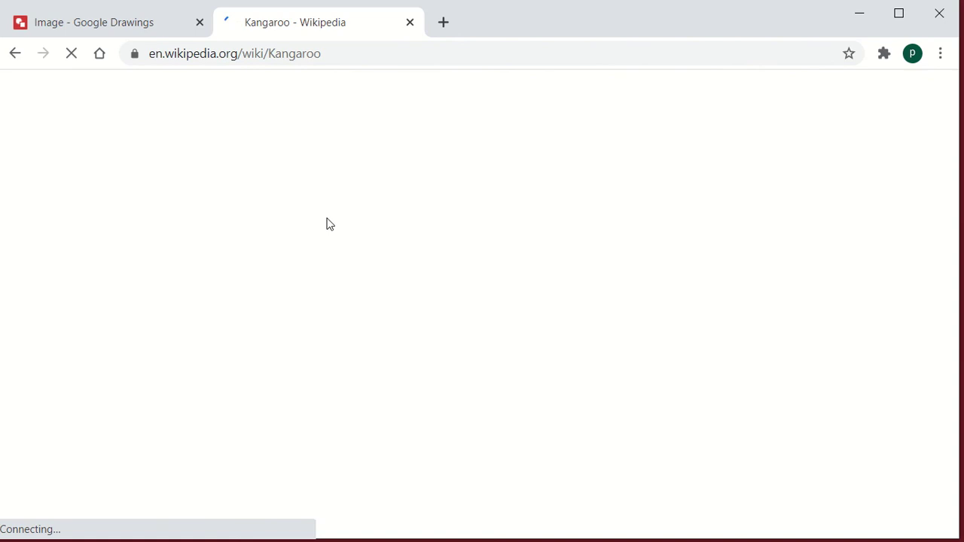
pyautogui.click(375, 53)
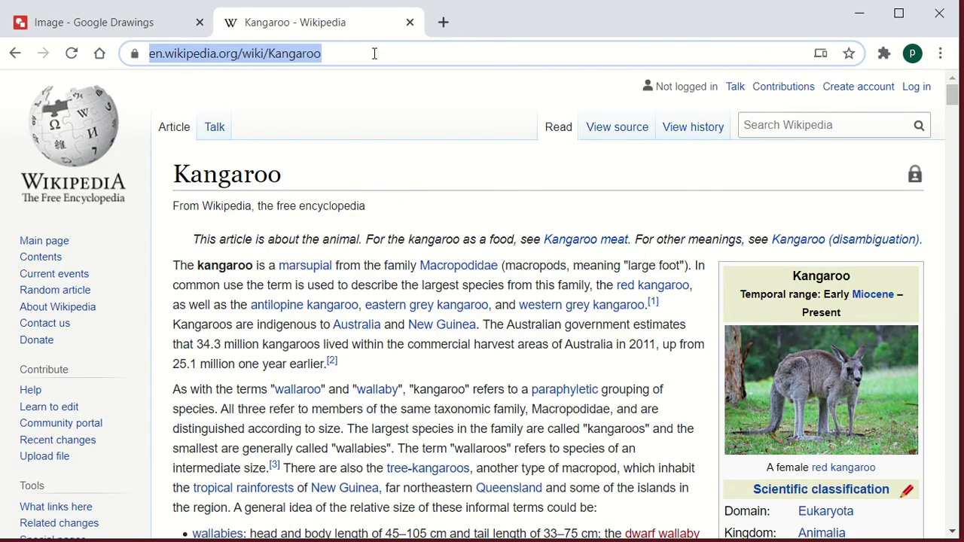
pyautogui.click(145, 26)
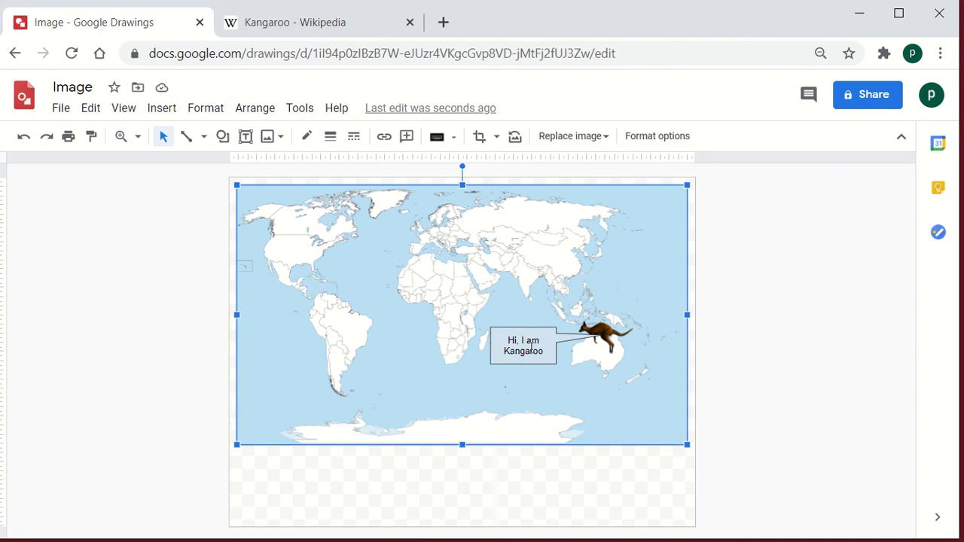
pyautogui.click(531, 348)
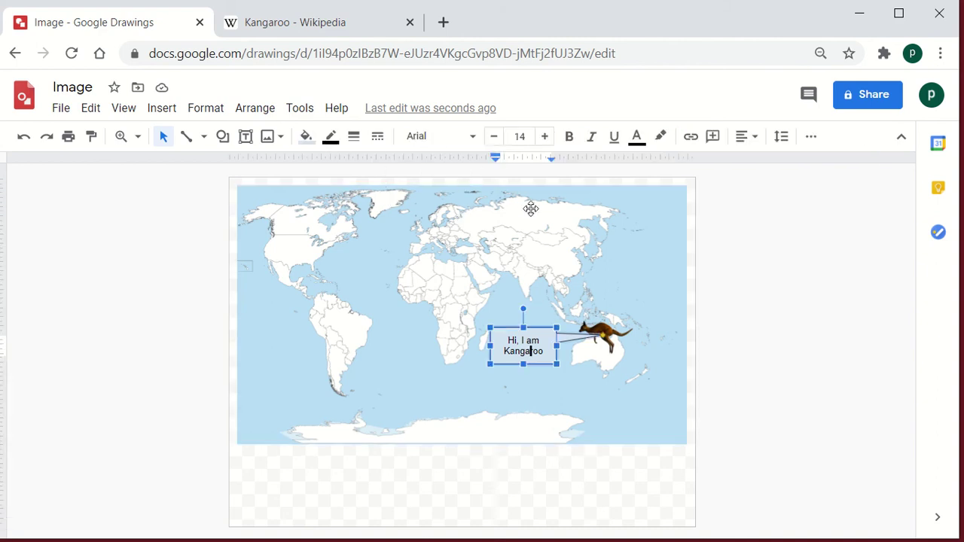
pyautogui.click(691, 138)
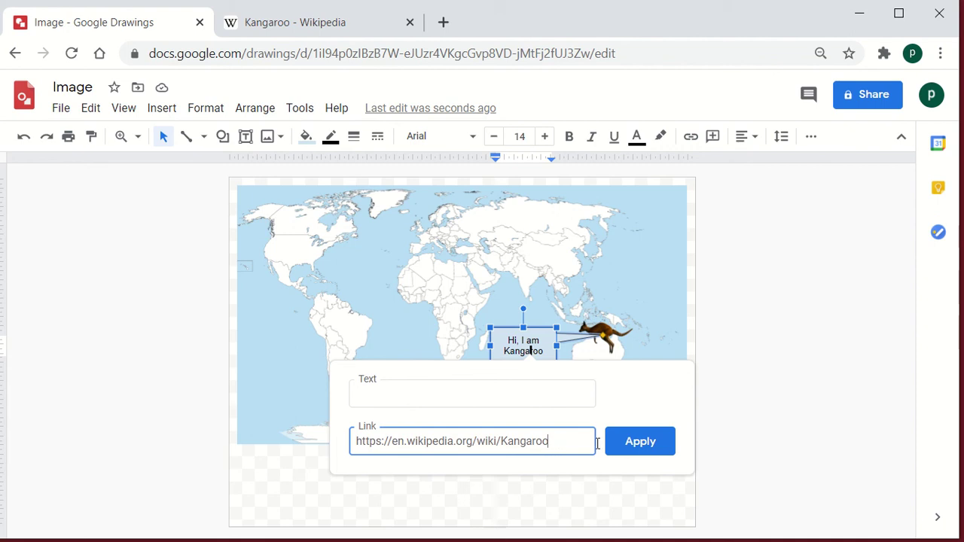
pyautogui.click(642, 443)
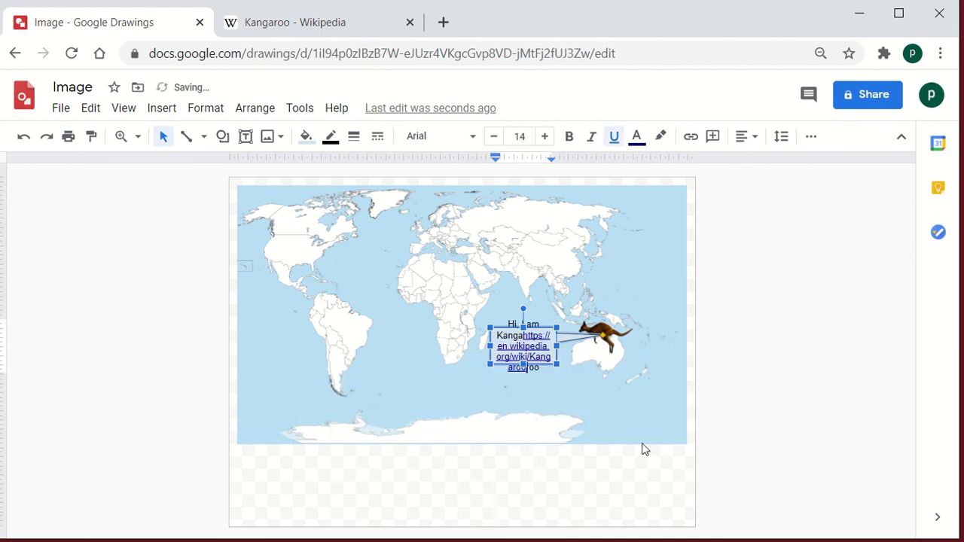
pyautogui.click(559, 400)
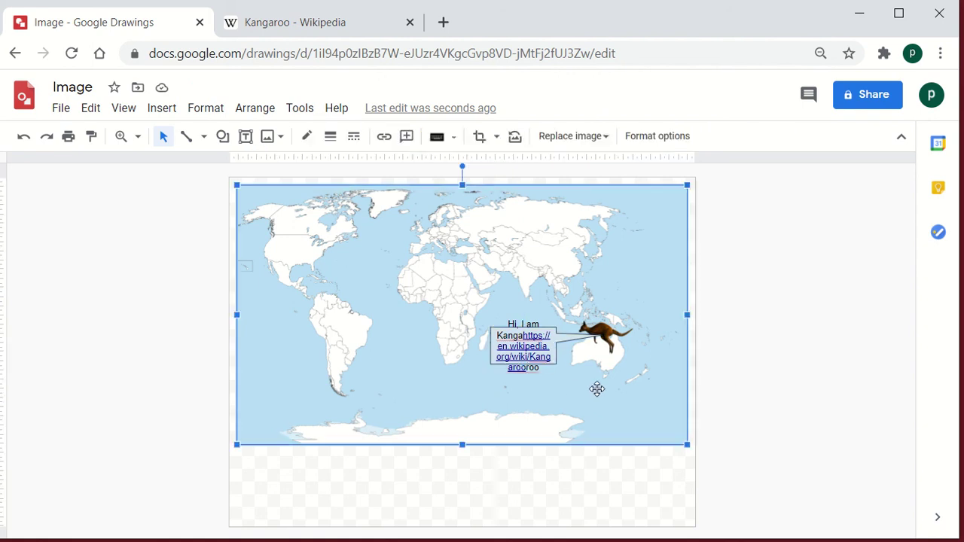
# Add "roo" before the link in the callout to complete "Kangaroo", and move the link onto its own line.
pyautogui.click(529, 336)
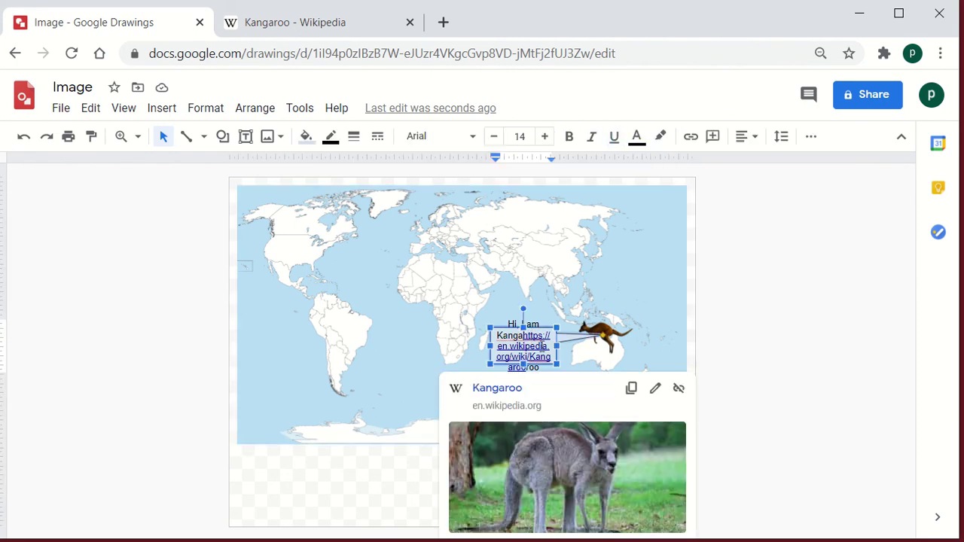
pyautogui.click(530, 336)
pyautogui.press('Left')
pyautogui.write('roo')
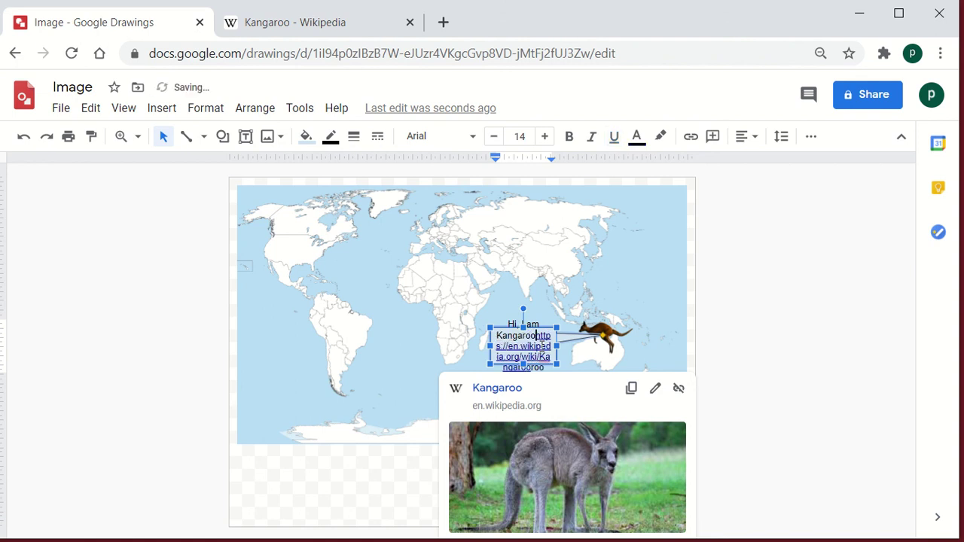
pyautogui.press('Return')
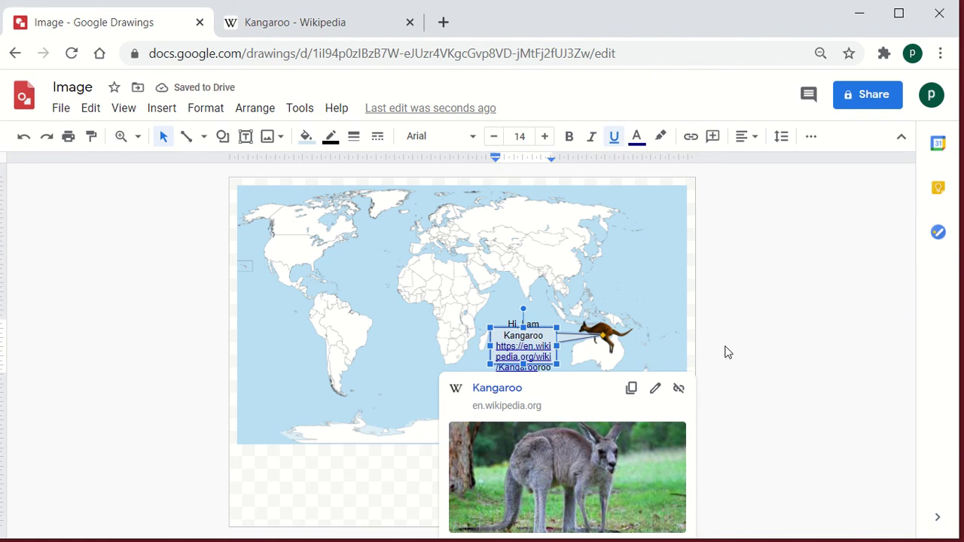
pyautogui.click(728, 353)
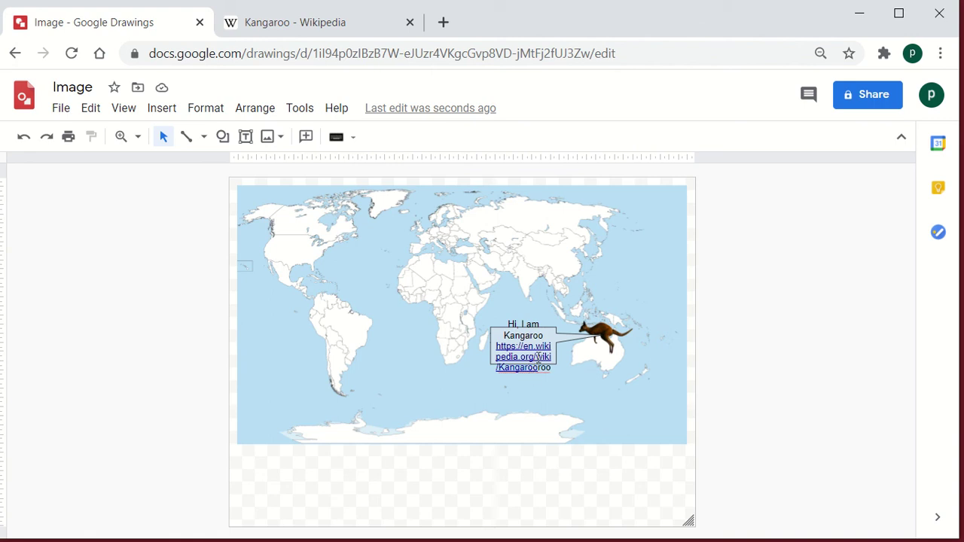
# Check the preview of the Wikipedia link in the callout.
pyautogui.click(537, 351)
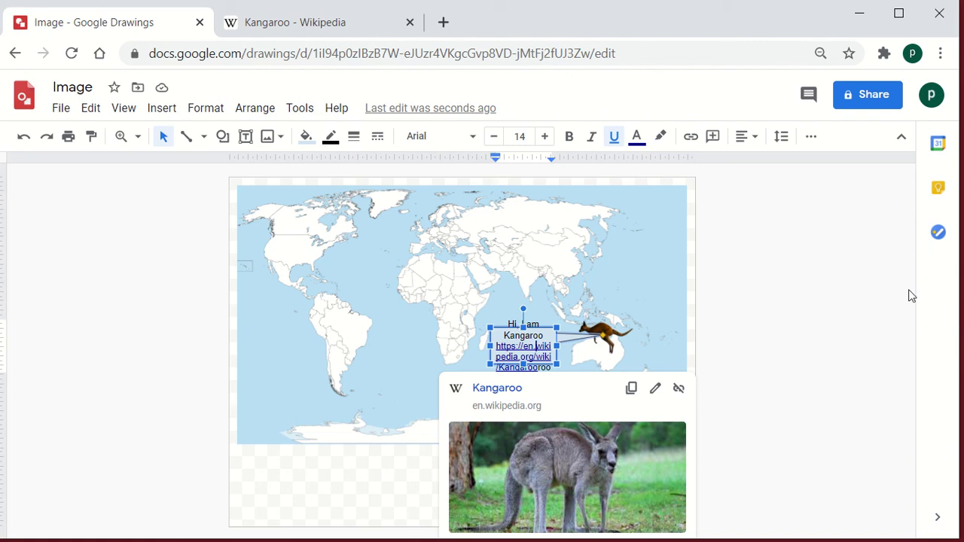
pyautogui.click(756, 339)
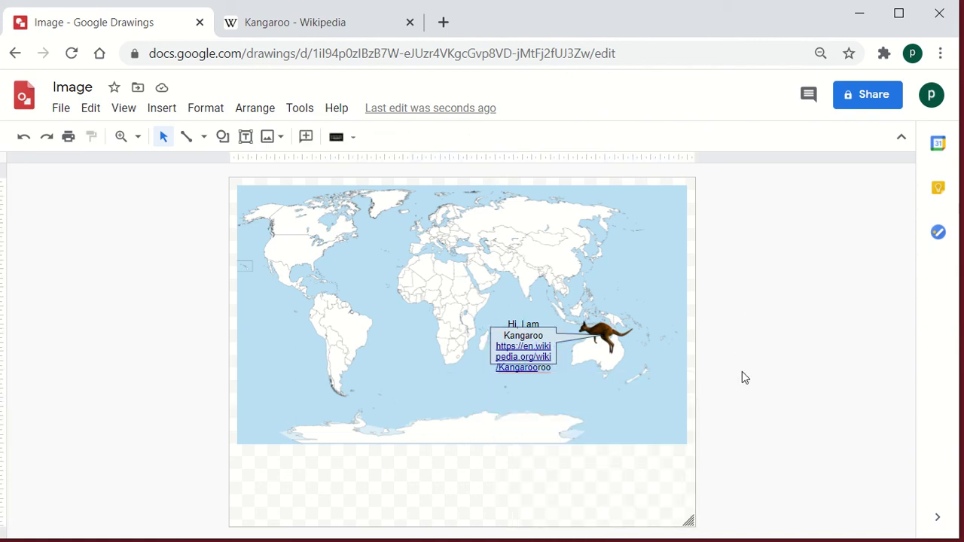